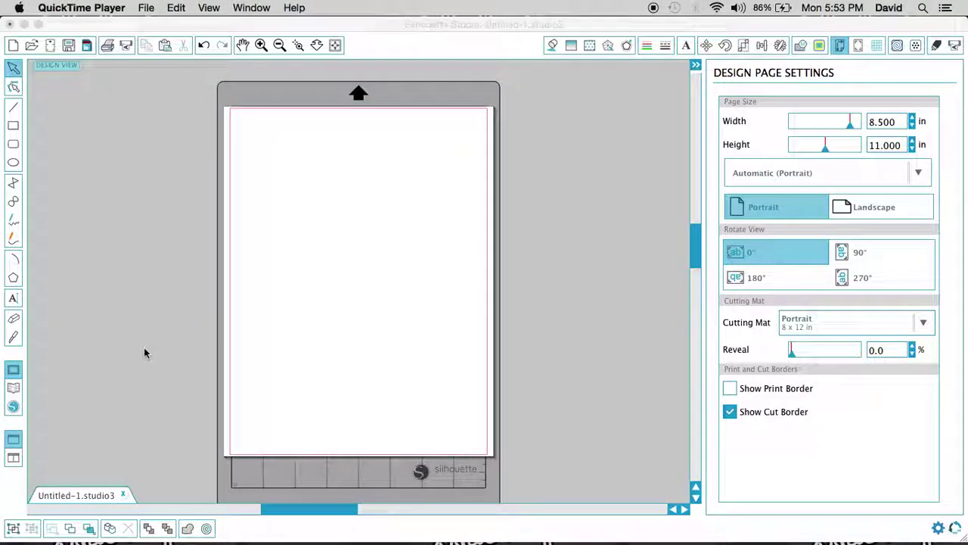
Bring Silhouette Studio forward to show the blank page's Design Page Settings
{"action": "left_click", "coordinate": [130, 293]}
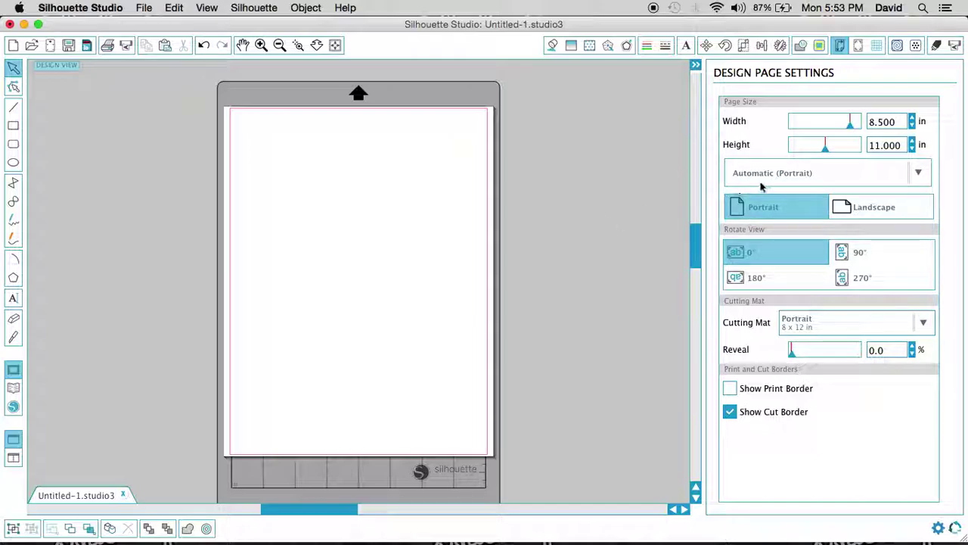
{"action": "left_click", "coordinate": [920, 174]}
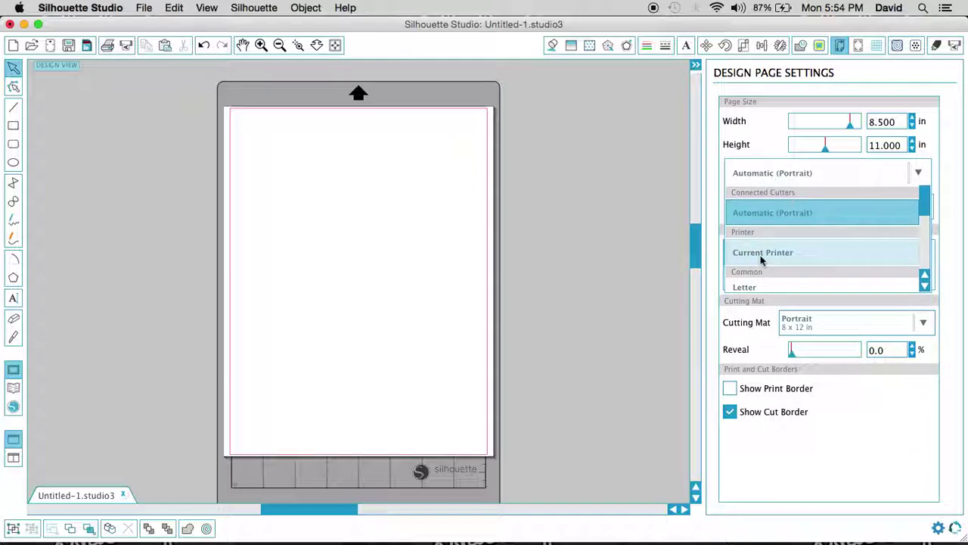
Change the page size from Automatic (Portrait) to the Letter preset, 8.5 x 11.0 in
{"action": "left_click", "coordinate": [926, 287]}
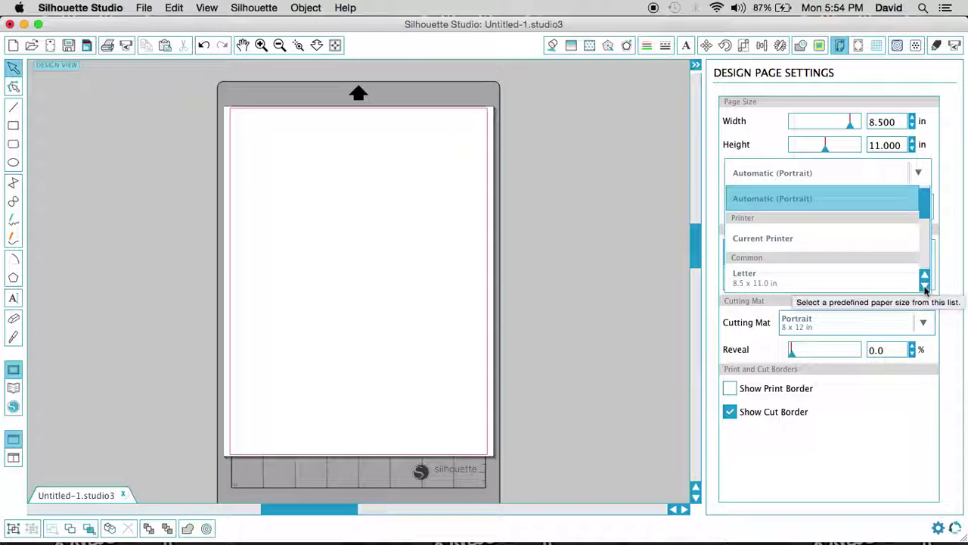
{"action": "left_click", "coordinate": [925, 287]}
{"action": "left_click", "coordinate": [925, 286]}
{"action": "left_click", "coordinate": [925, 287]}
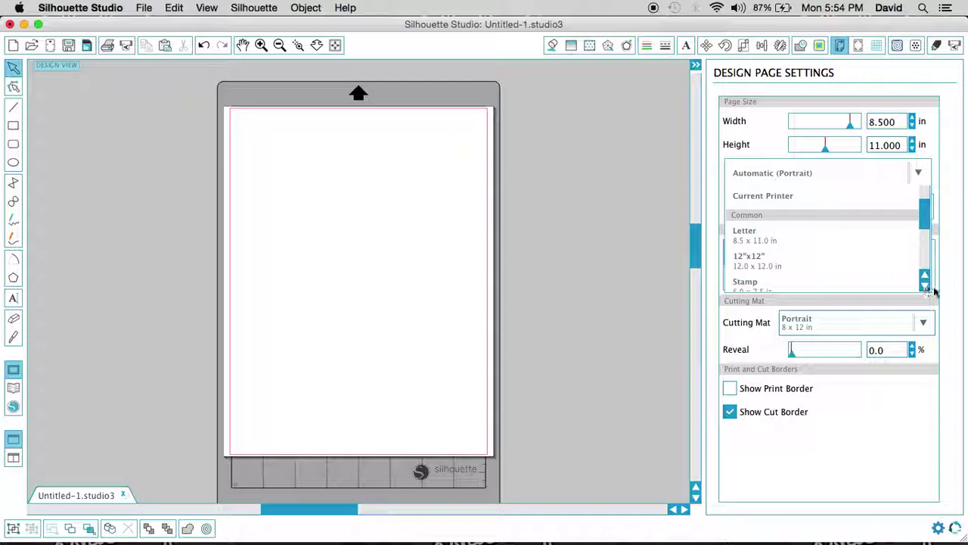
{"action": "left_click", "coordinate": [926, 287]}
{"action": "left_click", "coordinate": [926, 287]}
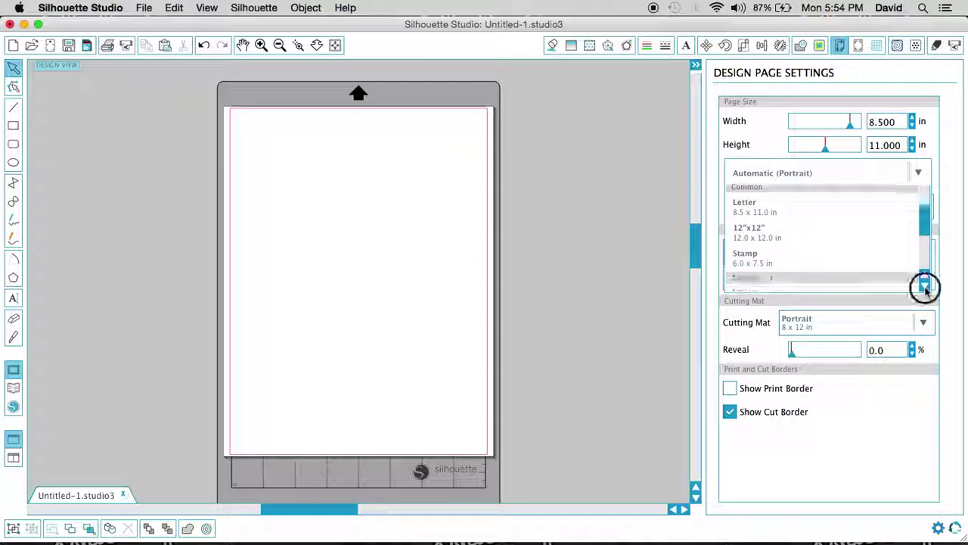
{"action": "left_click", "coordinate": [926, 287]}
{"action": "left_click", "coordinate": [926, 287]}
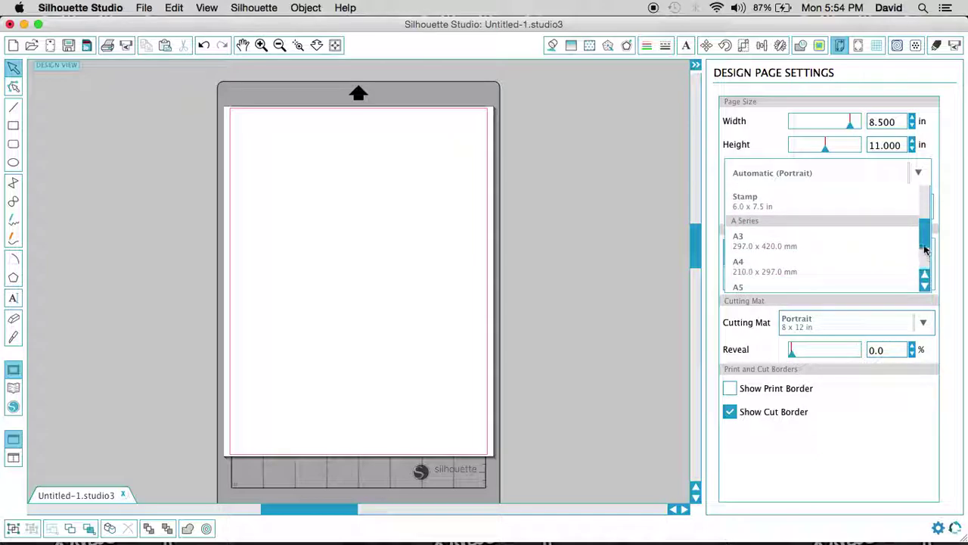
{"action": "left_click_drag", "start_coordinate": [925, 253], "coordinate": [926, 201]}
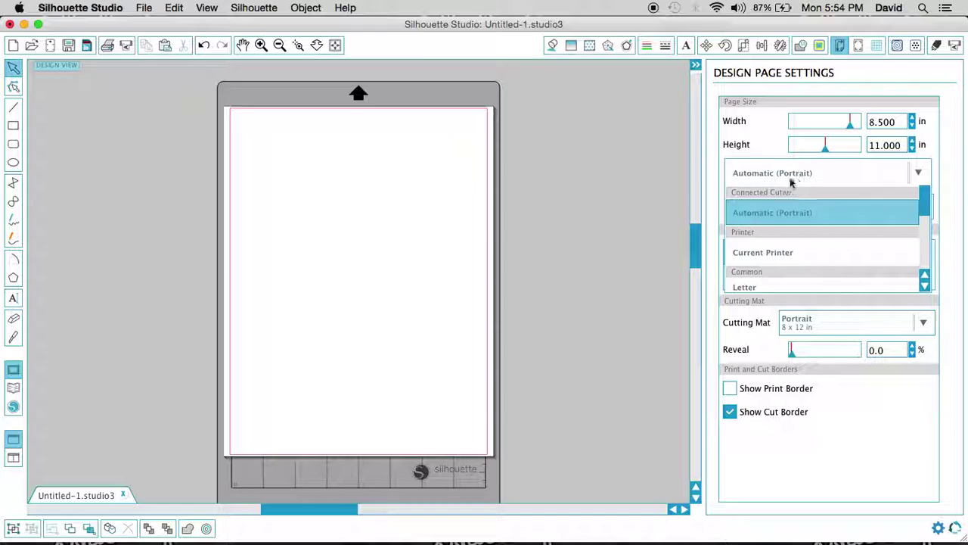
{"action": "left_click_drag", "start_coordinate": [921, 204], "coordinate": [925, 224]}
{"action": "left_click", "coordinate": [753, 220]}
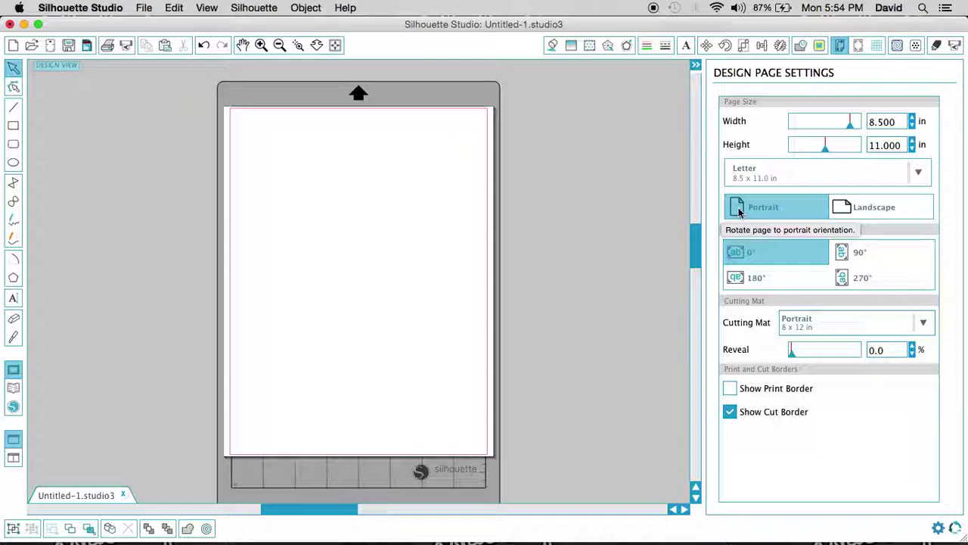
{"action": "left_click", "coordinate": [879, 209]}
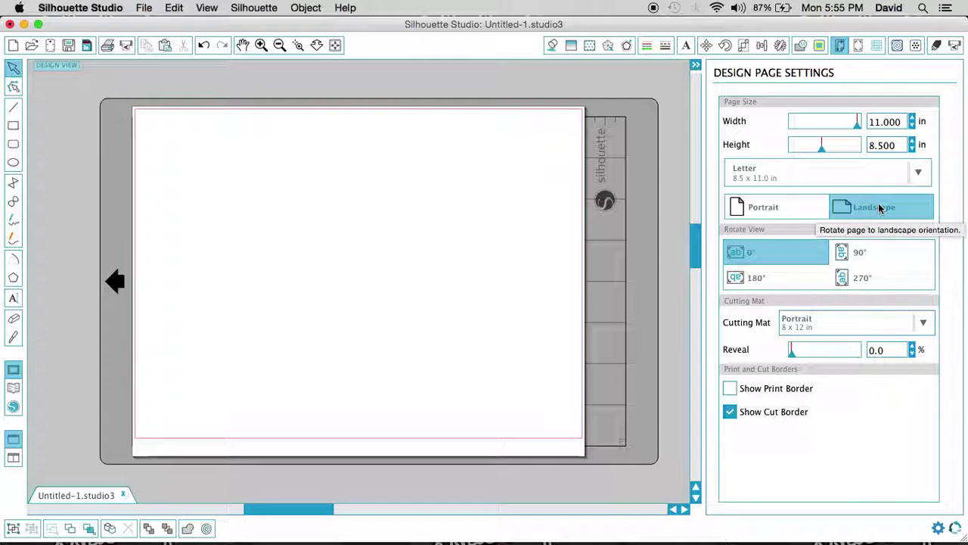
{"action": "left_click", "coordinate": [765, 208]}
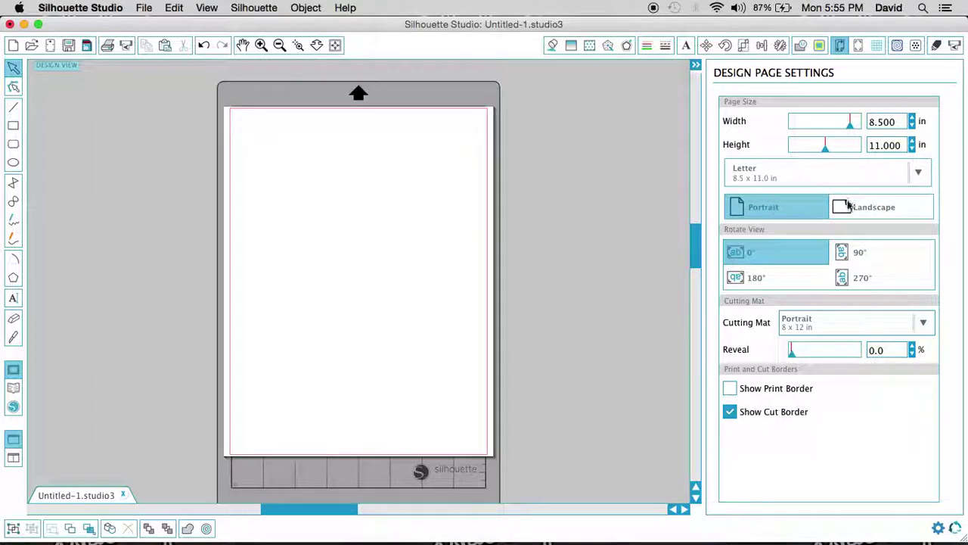
{"action": "left_click", "coordinate": [848, 208]}
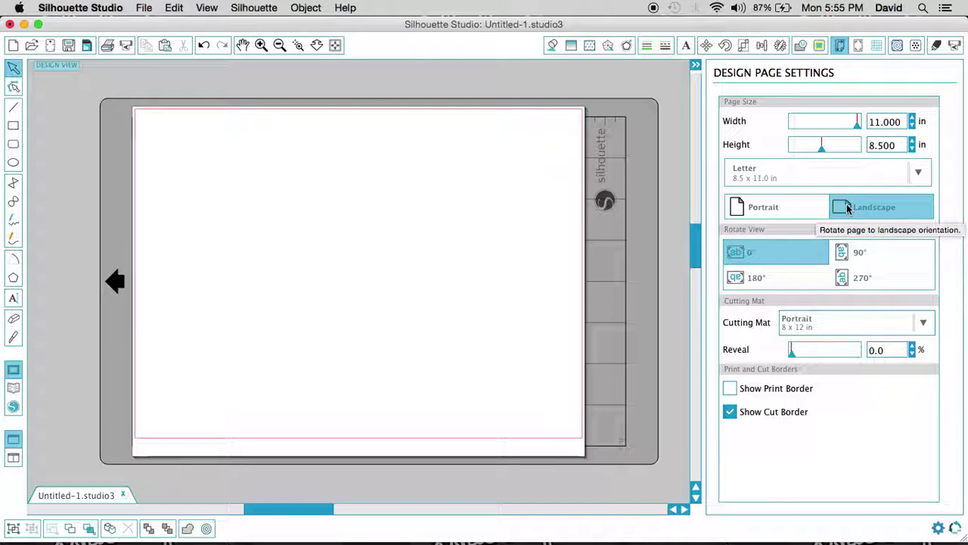
{"action": "left_click", "coordinate": [772, 209]}
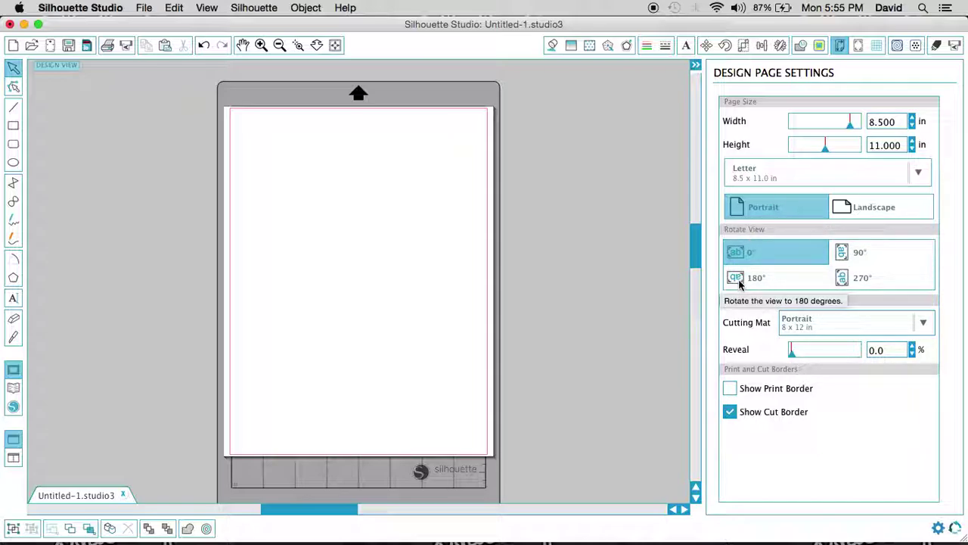
{"action": "left_click", "coordinate": [740, 280]}
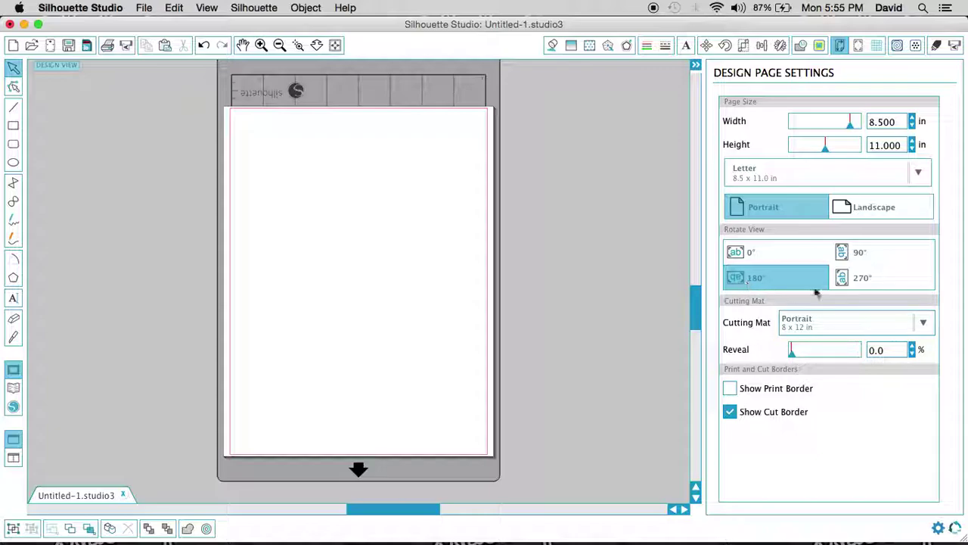
{"action": "left_click", "coordinate": [846, 278]}
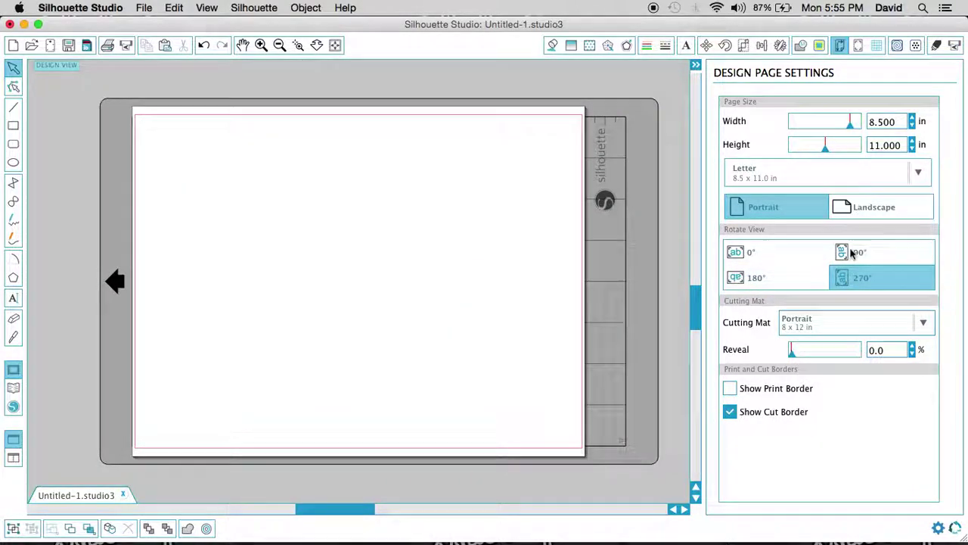
{"action": "left_click", "coordinate": [851, 254]}
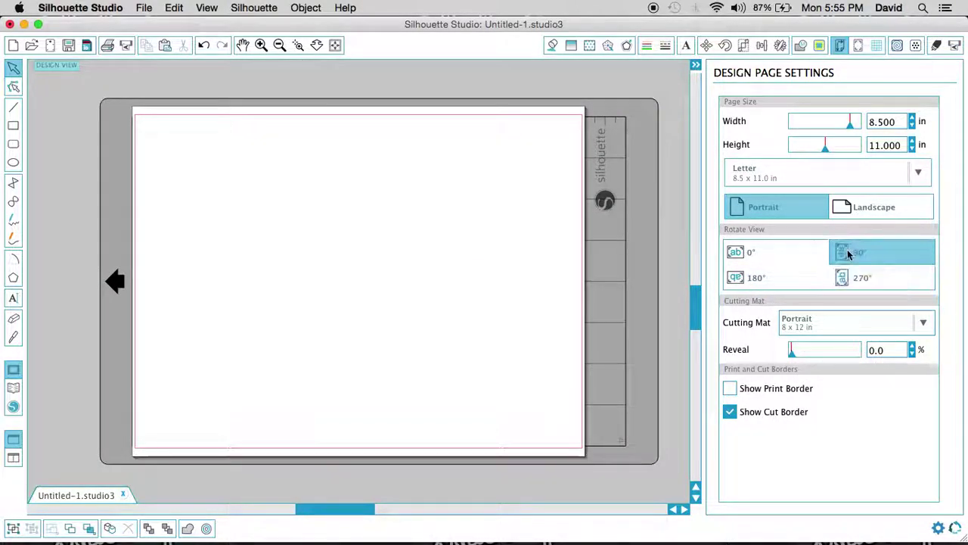
{"action": "left_click", "coordinate": [734, 257]}
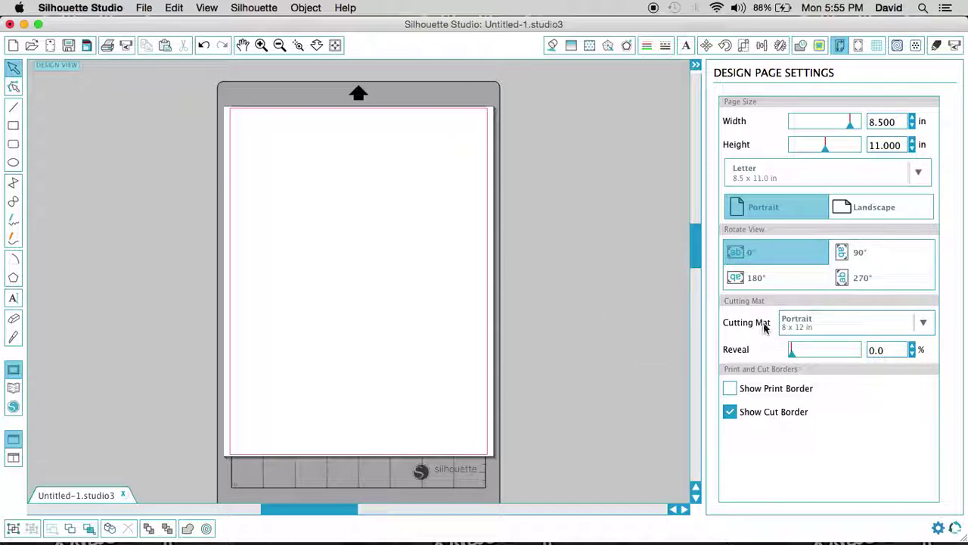
Try the CAMEO 12 x 12 in and CAMEO 12 x 24 in cutting mats
{"action": "left_click", "coordinate": [924, 323]}
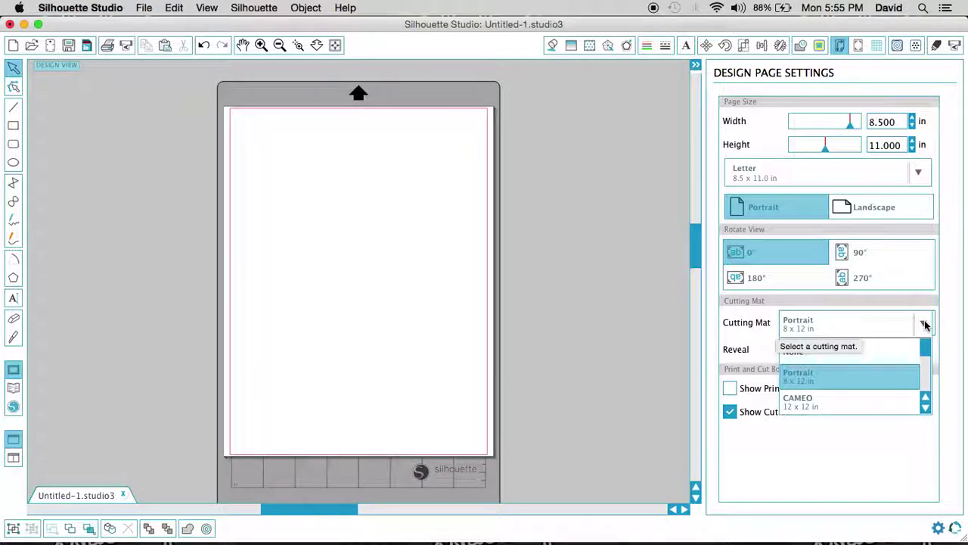
{"action": "left_click", "coordinate": [926, 408]}
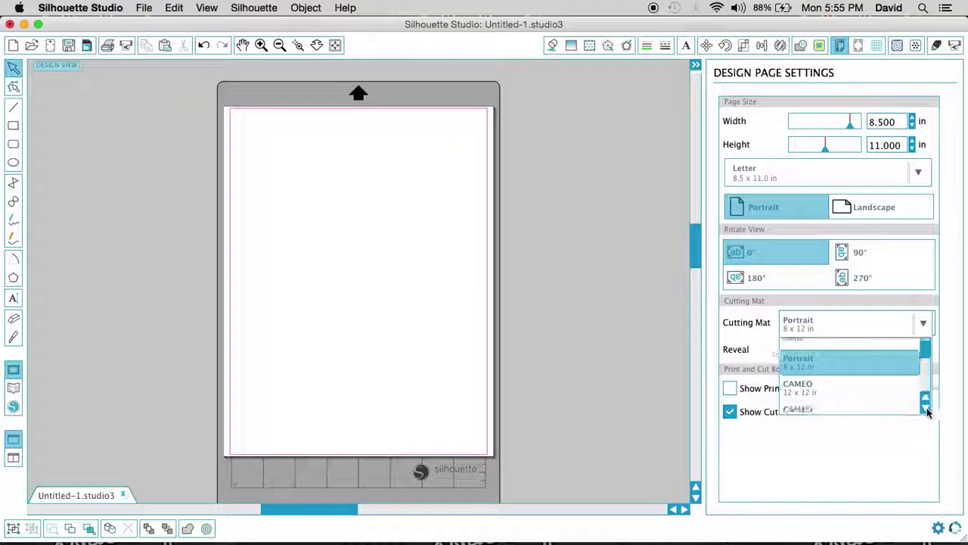
{"action": "left_click", "coordinate": [926, 409]}
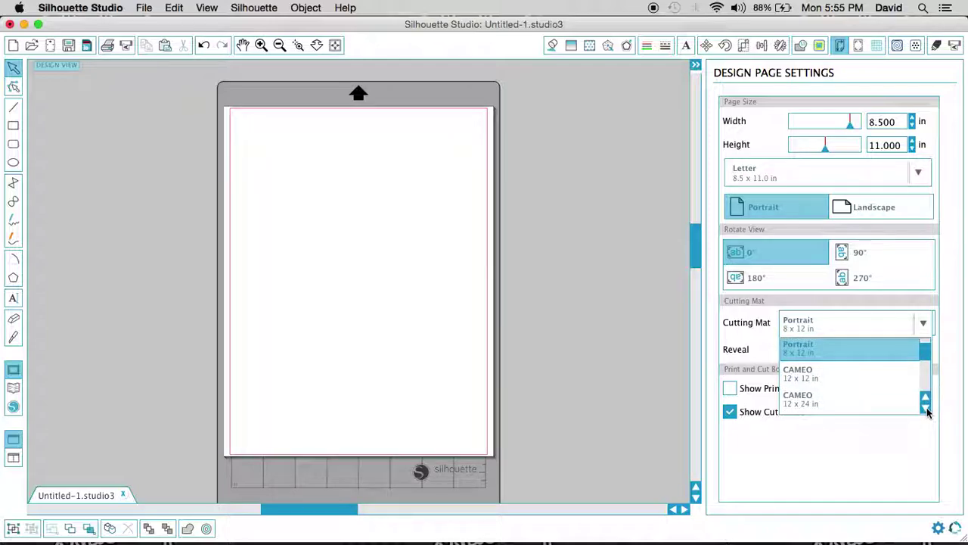
{"action": "left_click", "coordinate": [926, 409]}
{"action": "left_click", "coordinate": [926, 408]}
{"action": "scroll", "coordinate": [840, 371], "scroll_direction": "down", "scroll_amount": 1}
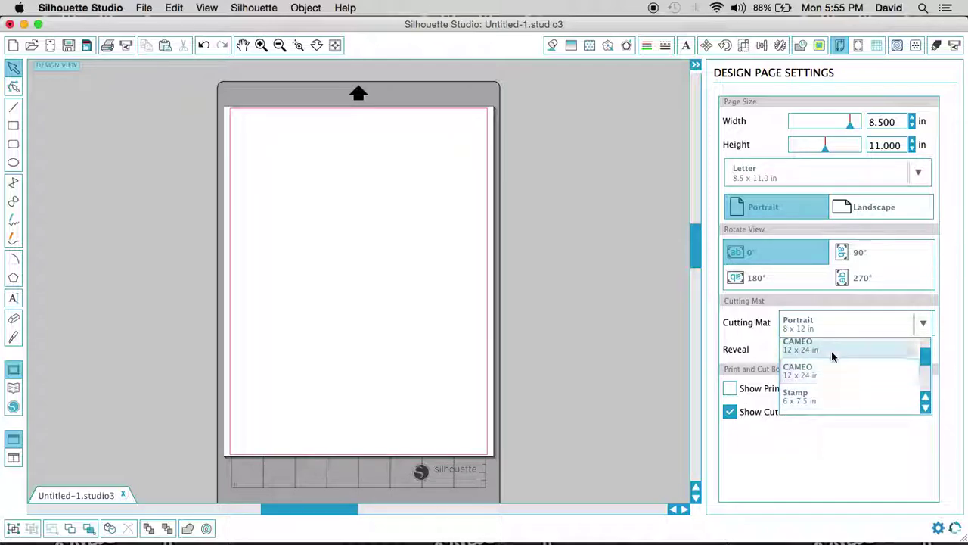
{"action": "left_click", "coordinate": [831, 351]}
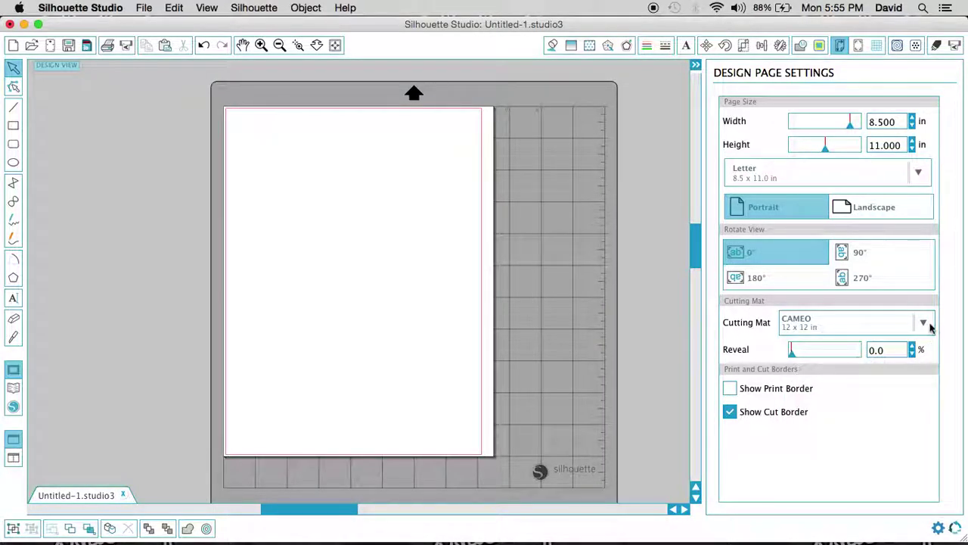
{"action": "left_click", "coordinate": [923, 323]}
{"action": "left_click", "coordinate": [823, 375]}
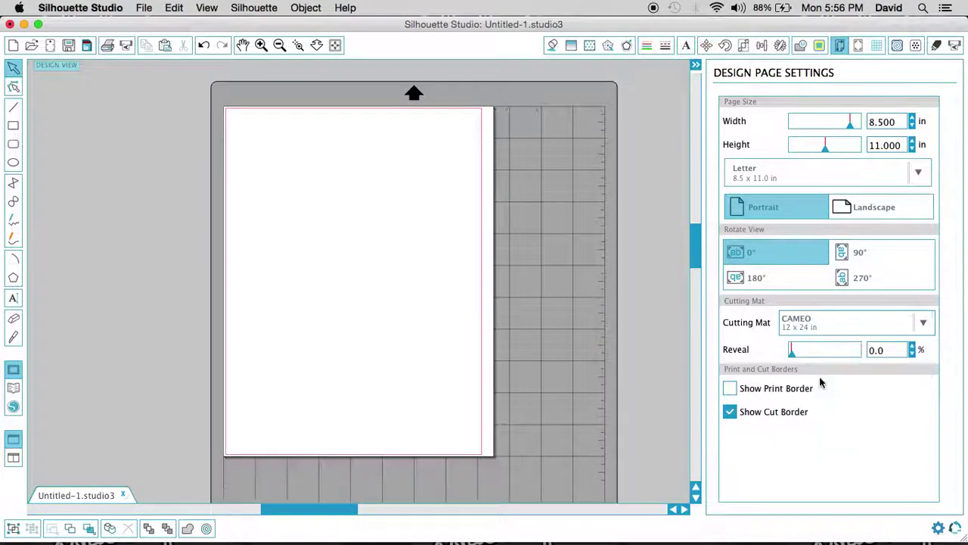
Place the page on the Portrait 8 x 12 in mat with 0.6% mat reveal
{"action": "left_click", "coordinate": [923, 323]}
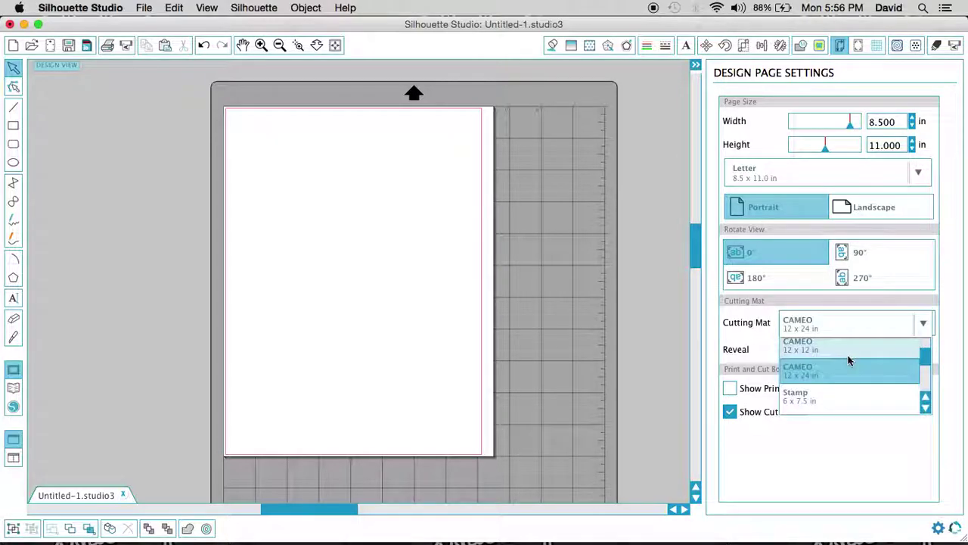
{"action": "scroll", "coordinate": [848, 363], "scroll_direction": "up", "scroll_amount": 2}
{"action": "scroll", "coordinate": [841, 378], "scroll_direction": "down", "scroll_amount": 3}
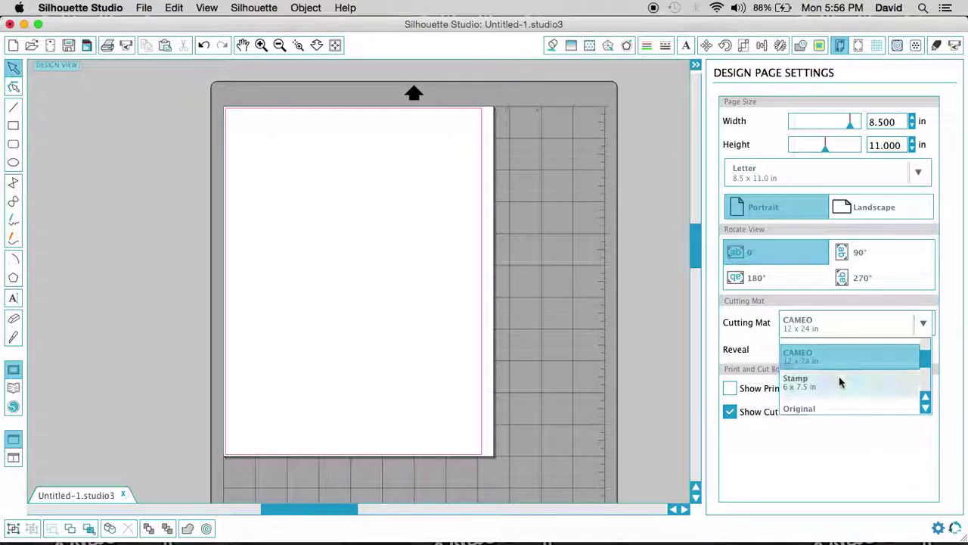
{"action": "scroll", "coordinate": [840, 382], "scroll_direction": "down", "scroll_amount": 3}
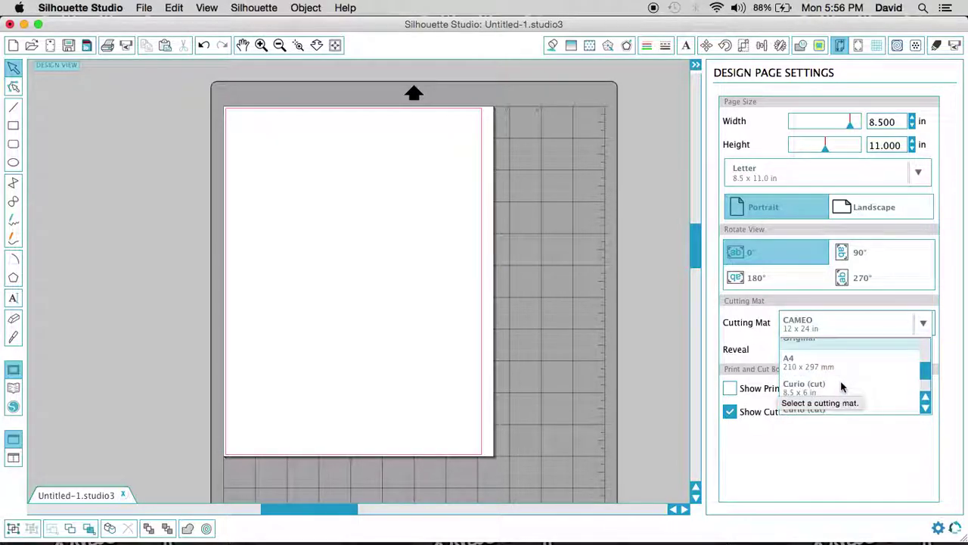
{"action": "scroll", "coordinate": [842, 386], "scroll_direction": "down", "scroll_amount": 3}
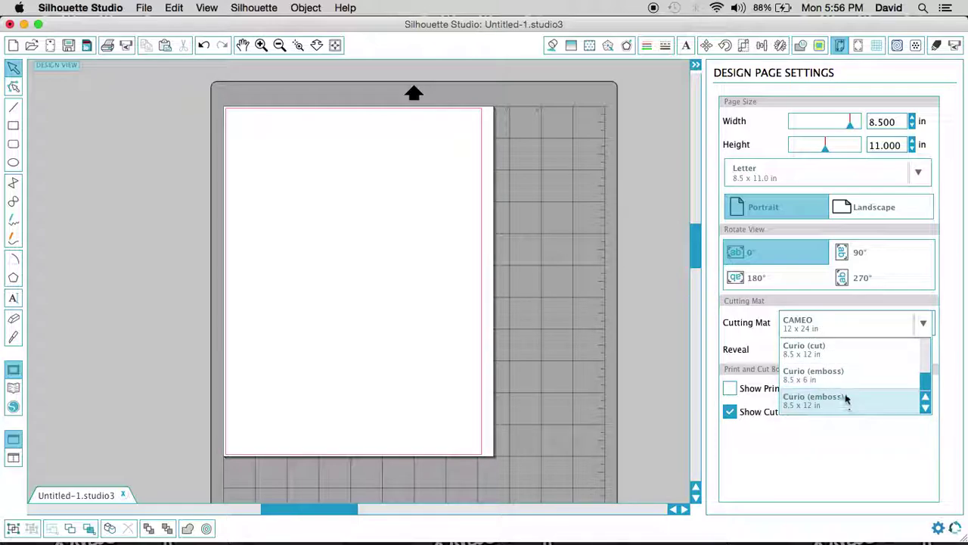
{"action": "left_click_drag", "start_coordinate": [926, 378], "coordinate": [930, 347]}
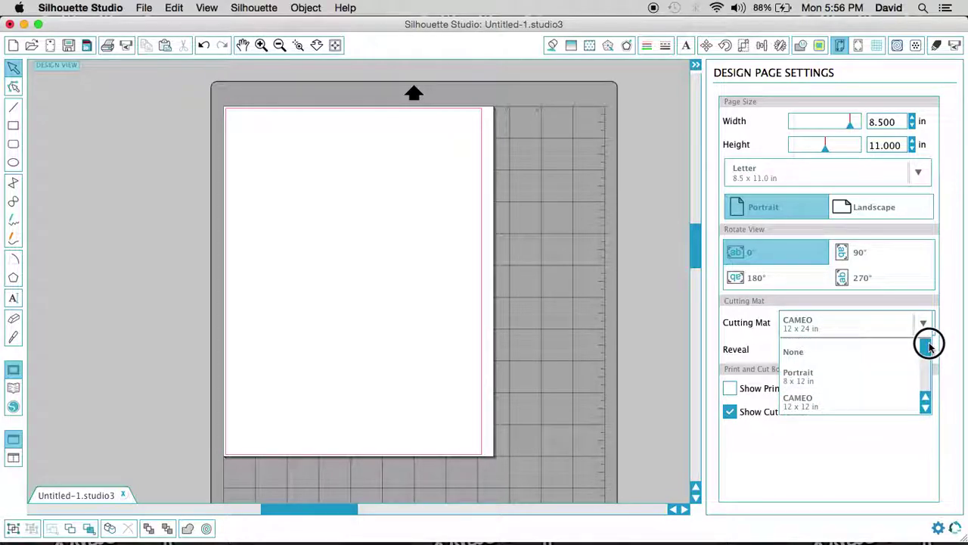
{"action": "left_click", "coordinate": [814, 389]}
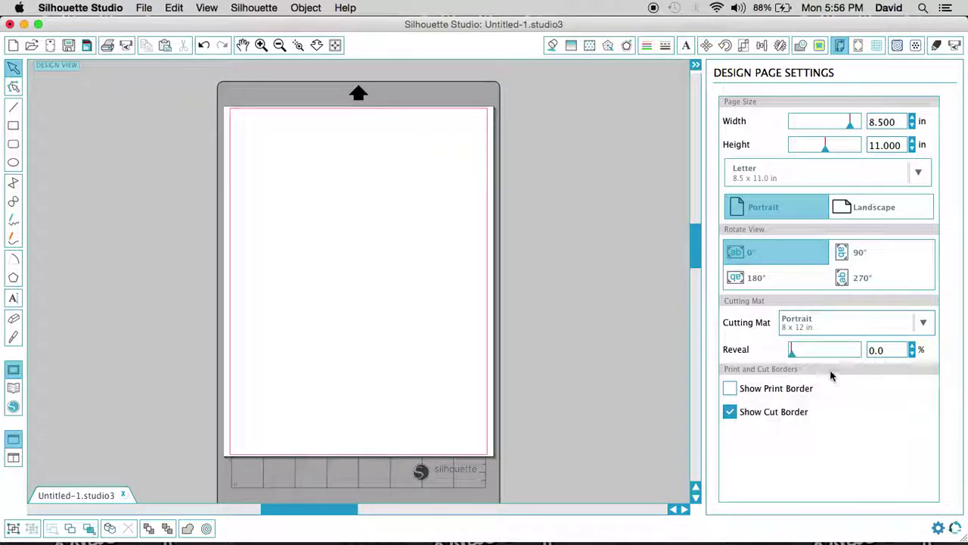
{"action": "mouse_move", "coordinate": [791, 353]}
{"action": "left_mouse_down"}
{"action": "mouse_move", "coordinate": [820, 361]}
{"action": "mouse_move", "coordinate": [792, 358]}
{"action": "left_mouse_up"}
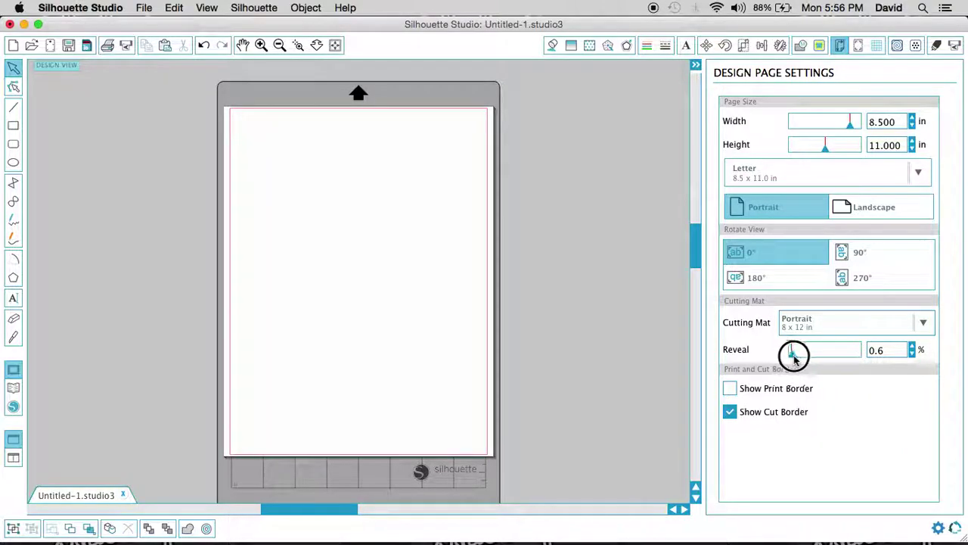
{"action": "left_click_drag", "start_coordinate": [794, 357], "coordinate": [828, 359]}
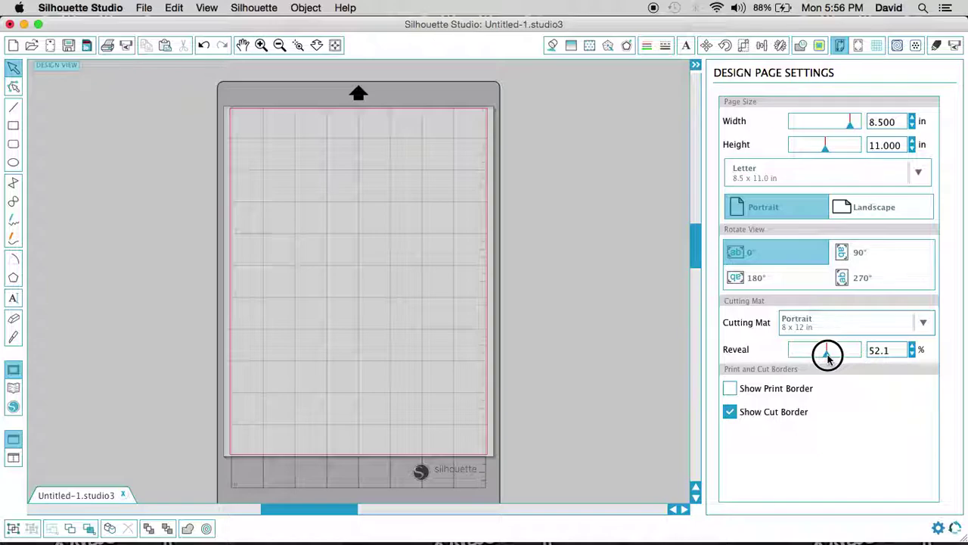
{"action": "mouse_move", "coordinate": [828, 359]}
{"action": "left_mouse_down"}
{"action": "mouse_move", "coordinate": [795, 356]}
{"action": "mouse_move", "coordinate": [826, 356]}
{"action": "left_mouse_up"}
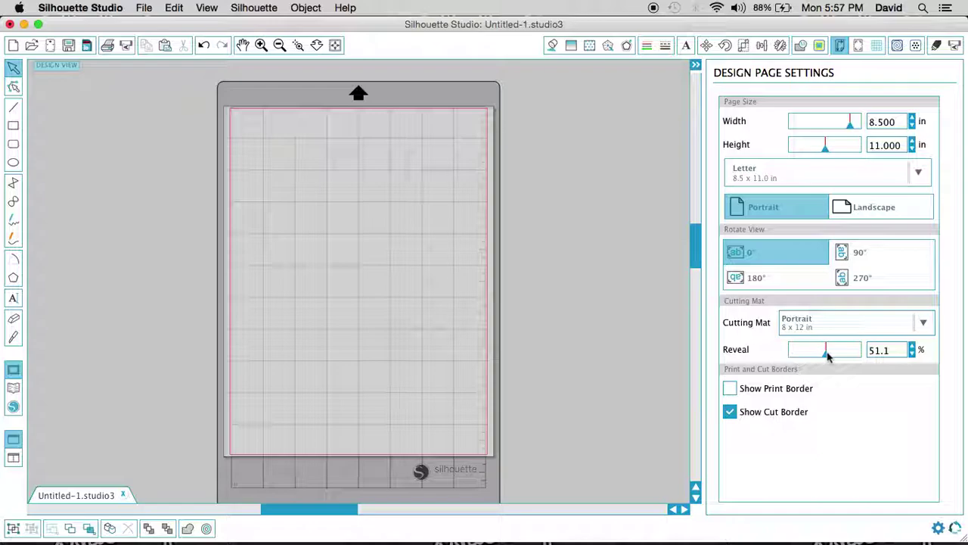
{"action": "left_click_drag", "start_coordinate": [828, 358], "coordinate": [789, 357]}
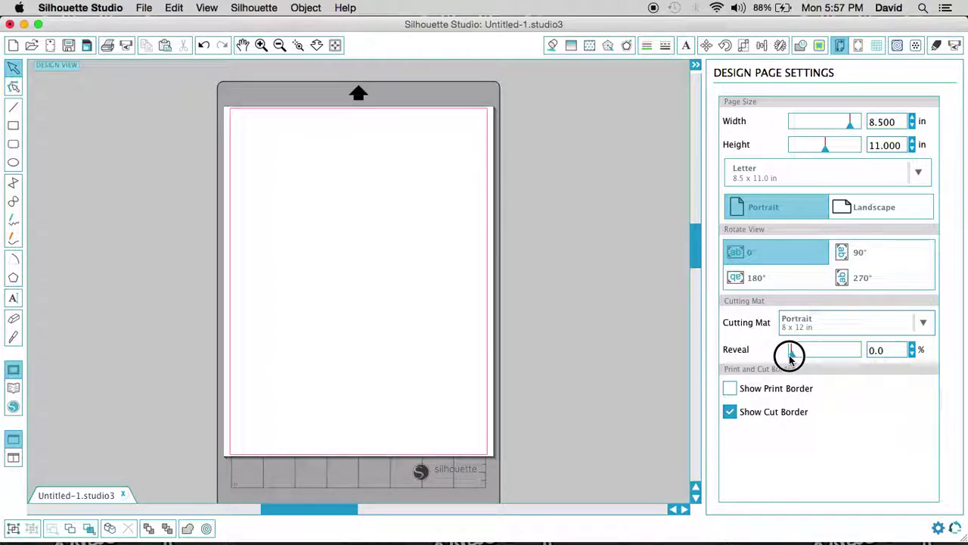
{"action": "left_click", "coordinate": [730, 414]}
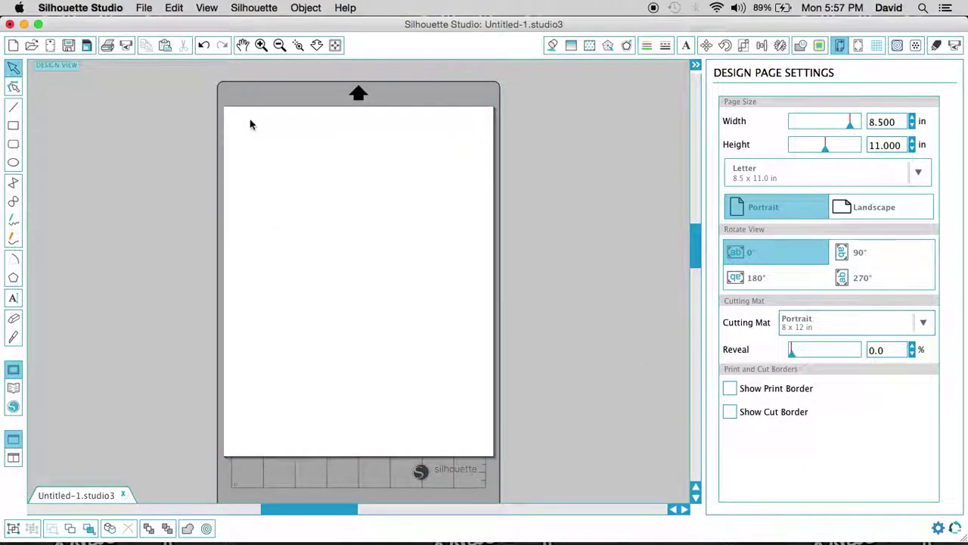
{"action": "left_click", "coordinate": [730, 413]}
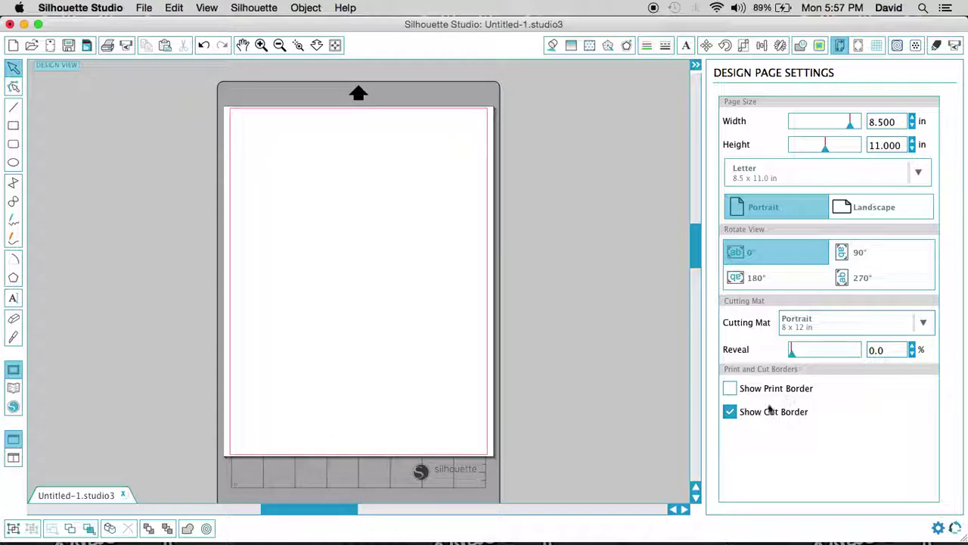
{"action": "left_click", "coordinate": [730, 389]}
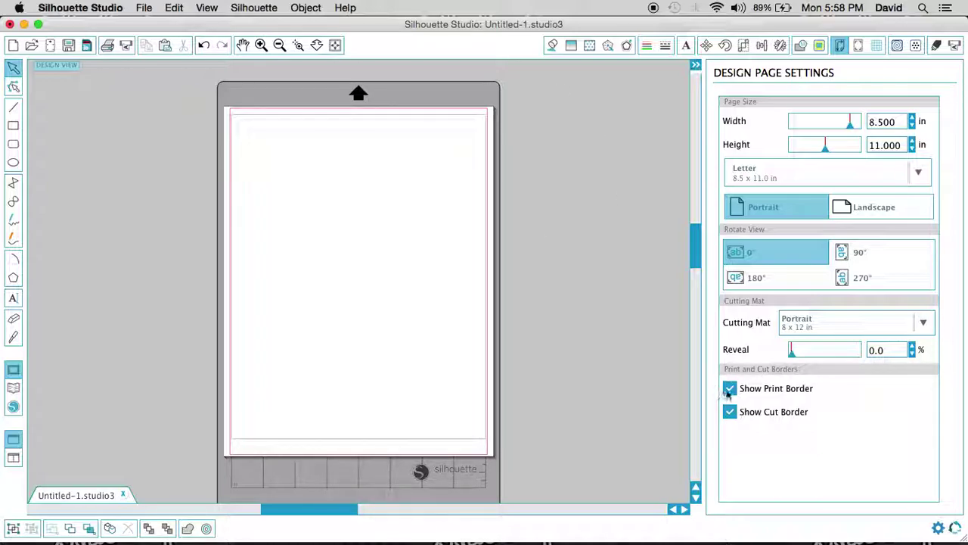
{"action": "left_click", "coordinate": [730, 389]}
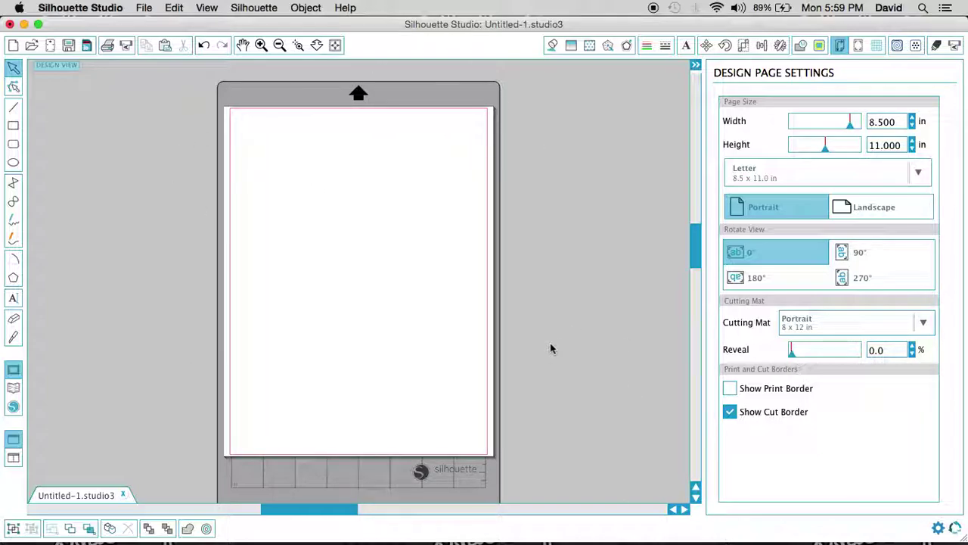
{"action": "left_click", "coordinate": [858, 45]}
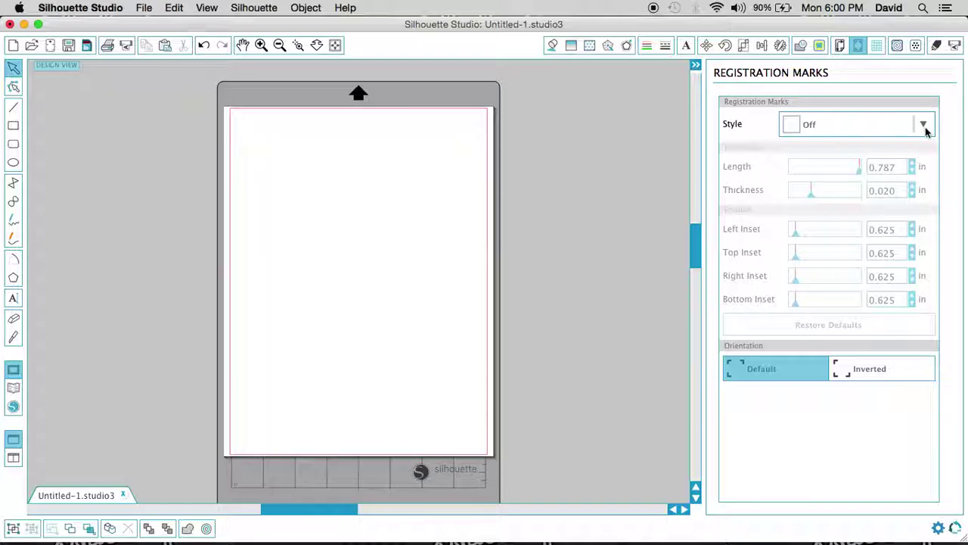
Set the registration mark style to Type 1 (CAMEO, Portrait, Curio)
{"action": "left_click", "coordinate": [924, 126]}
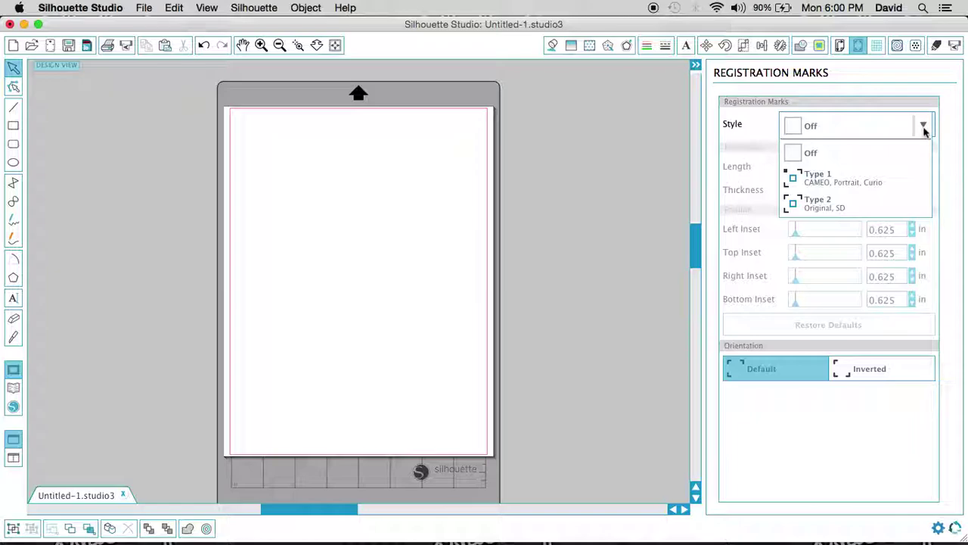
{"action": "left_click", "coordinate": [842, 185]}
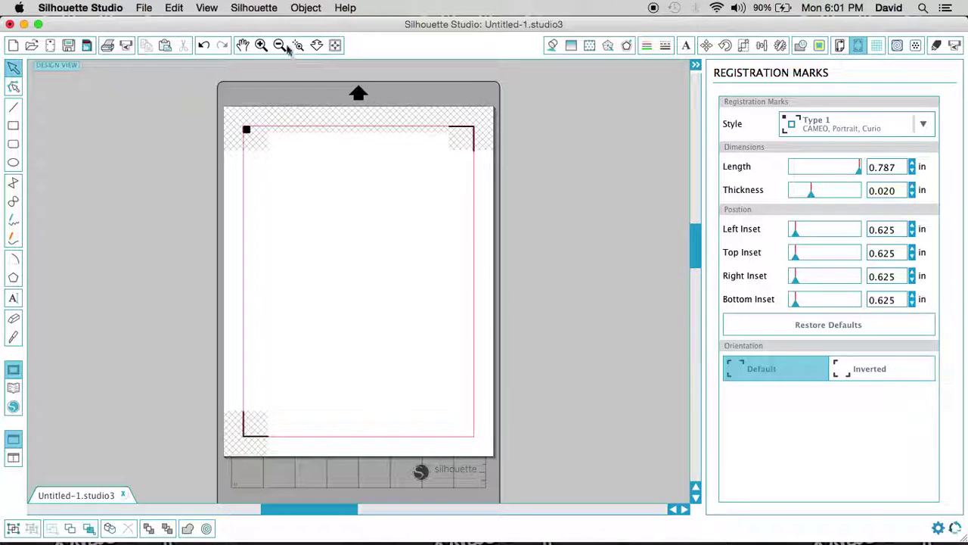
{"action": "left_click", "coordinate": [261, 45]}
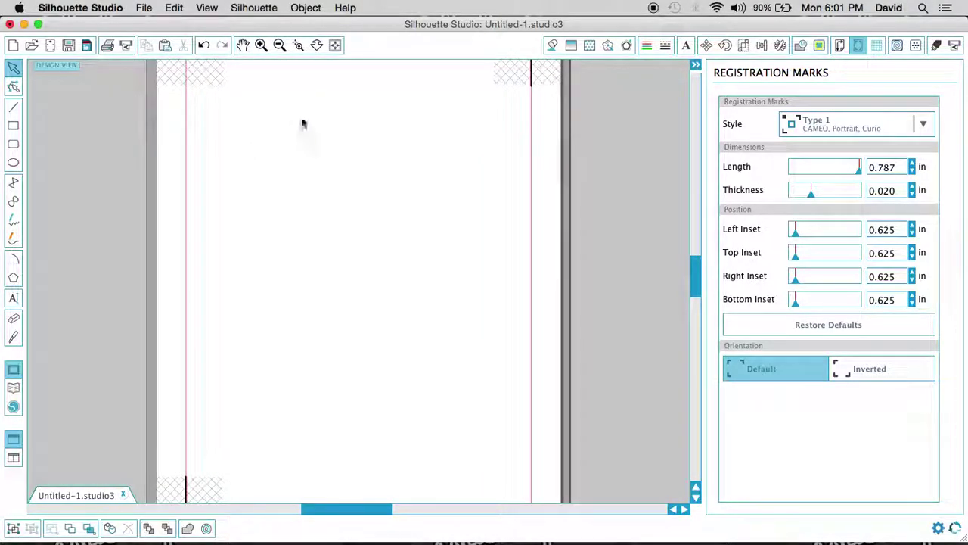
Pan the zoomed page to inspect the top and bottom registration marks
{"action": "key", "text": "space"}
{"action": "left_click_drag", "start_coordinate": [353, 154], "coordinate": [360, 208]}
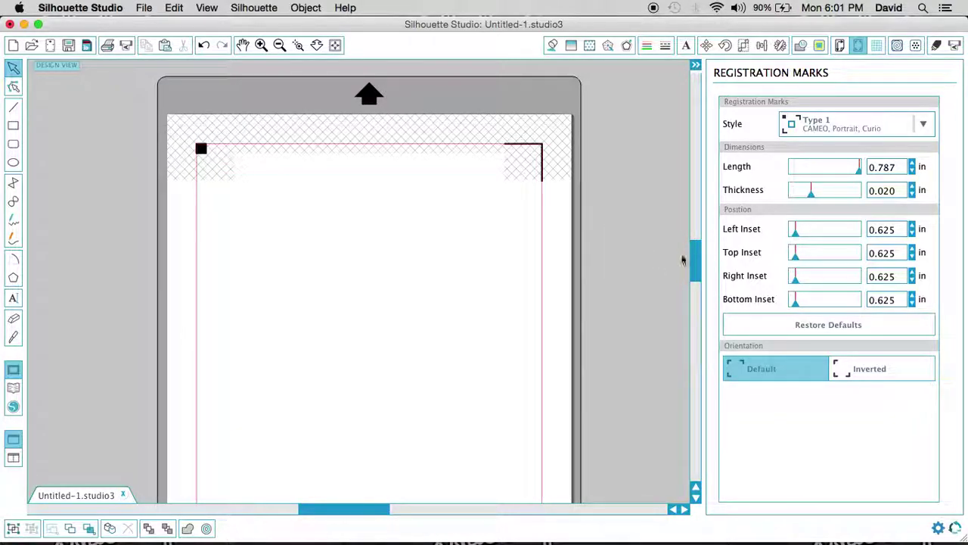
{"action": "left_click_drag", "start_coordinate": [694, 255], "coordinate": [694, 304]}
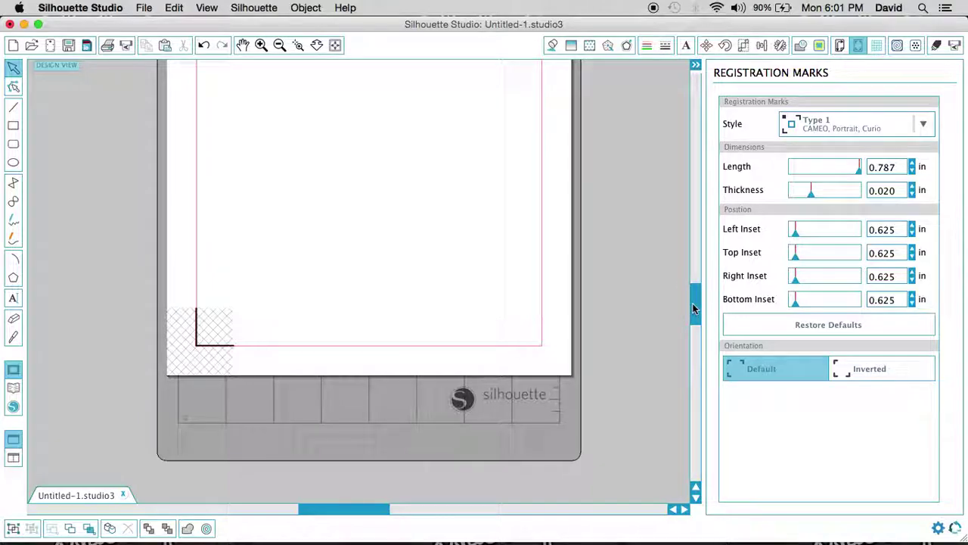
{"action": "left_click_drag", "start_coordinate": [693, 307], "coordinate": [687, 257]}
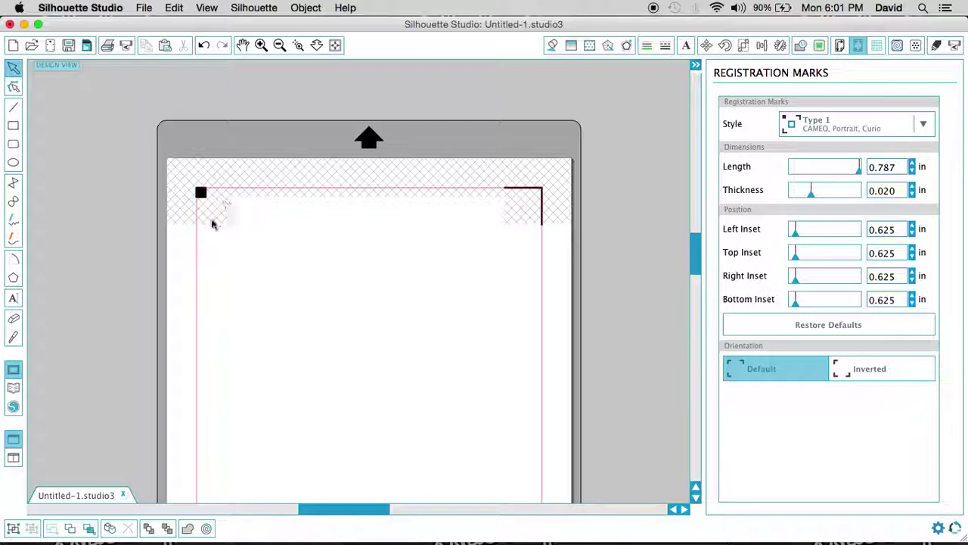
{"action": "left_click", "coordinate": [13, 163]}
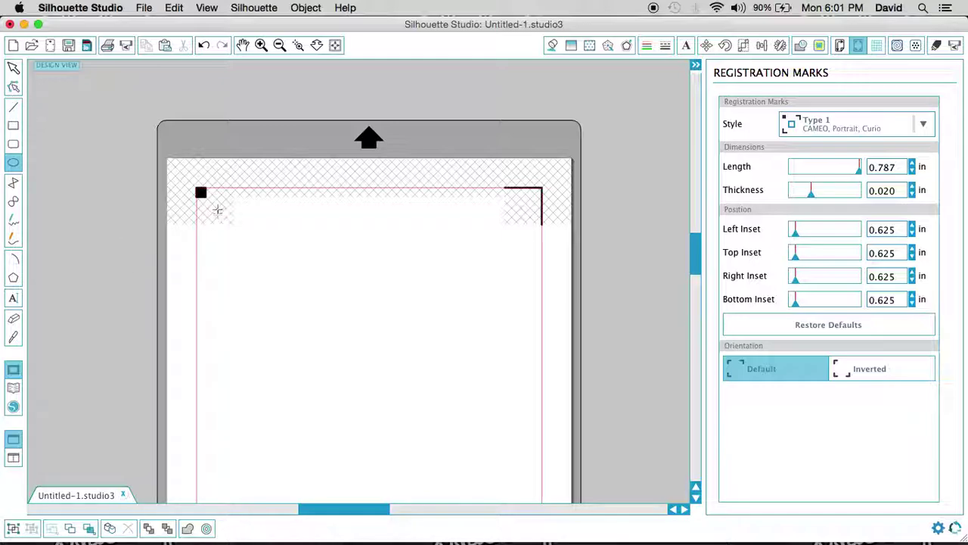
Draw a circle beside the top-left registration mark and move it into the hatched zone
{"action": "left_click_drag", "start_coordinate": [217, 206], "coordinate": [276, 265]}
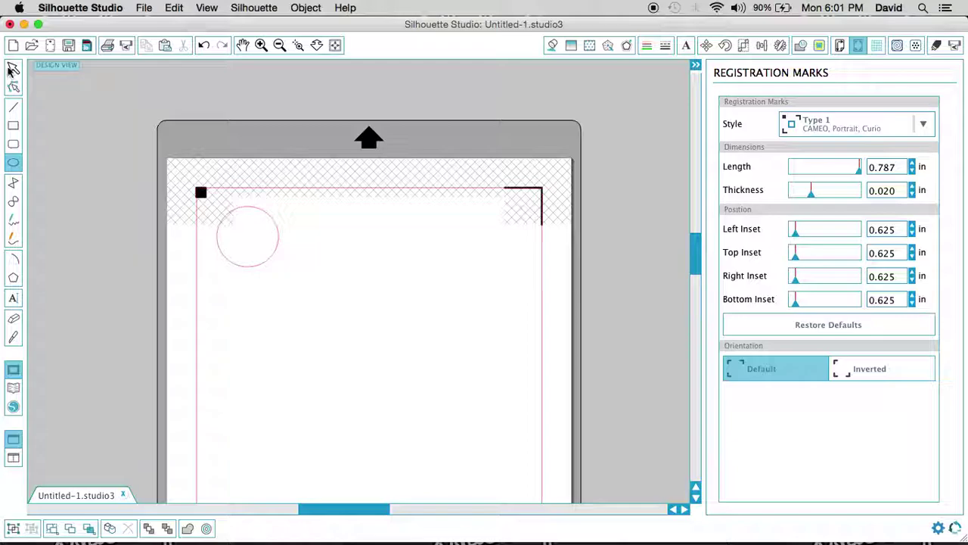
{"action": "left_click", "coordinate": [13, 68]}
{"action": "left_click", "coordinate": [258, 264]}
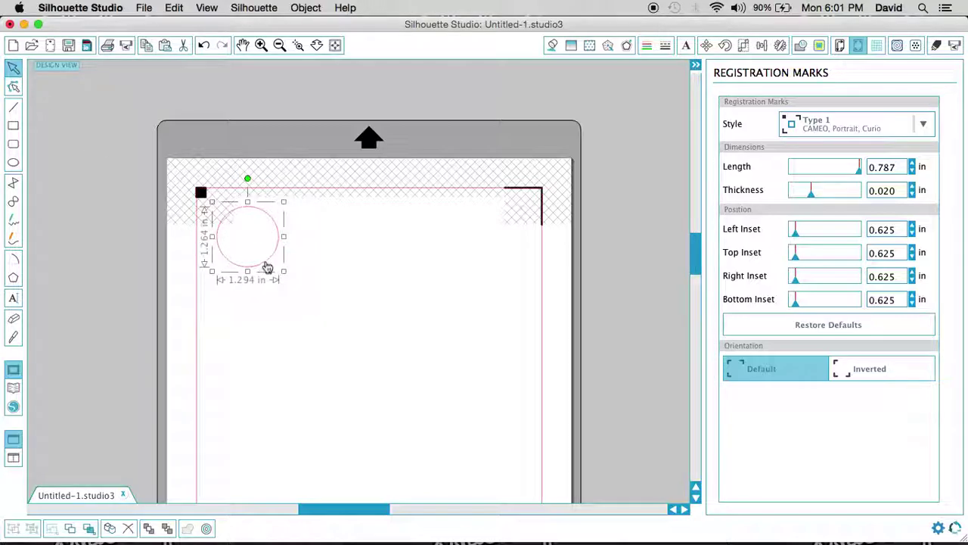
{"action": "left_click_drag", "start_coordinate": [264, 267], "coordinate": [249, 250]}
{"action": "left_click", "coordinate": [129, 215]}
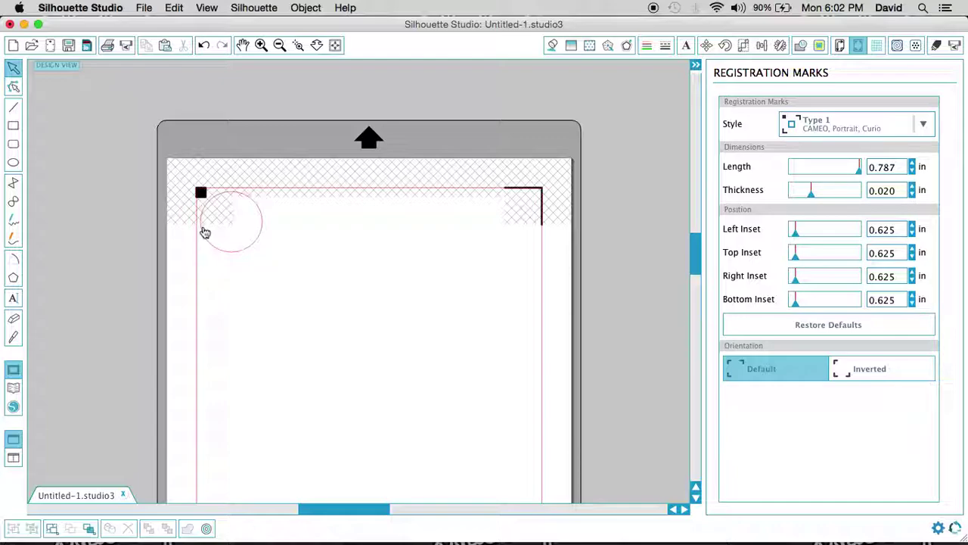
Move the circle back out, just below the mark's hatched no-cut area
{"action": "left_click", "coordinate": [231, 253]}
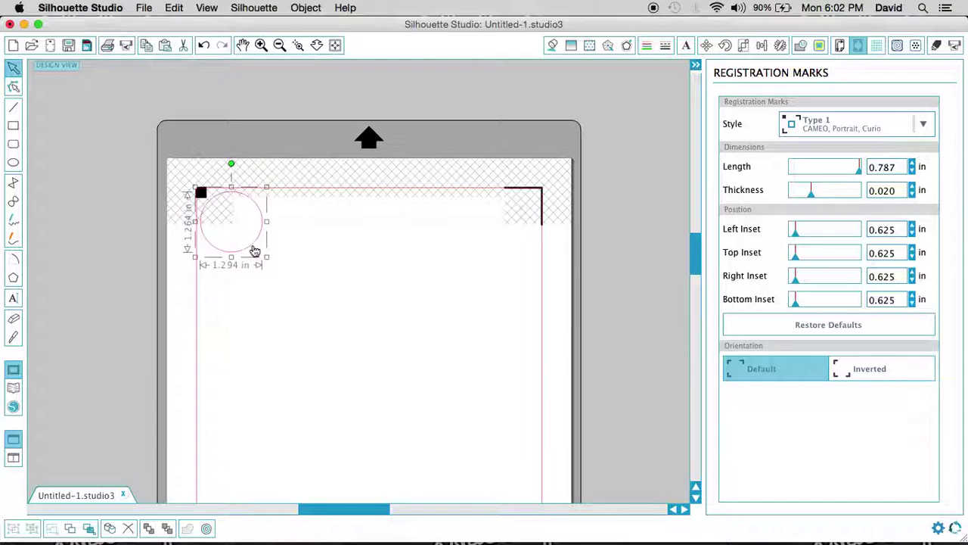
{"action": "left_click_drag", "start_coordinate": [255, 252], "coordinate": [268, 288]}
{"action": "left_click", "coordinate": [301, 282]}
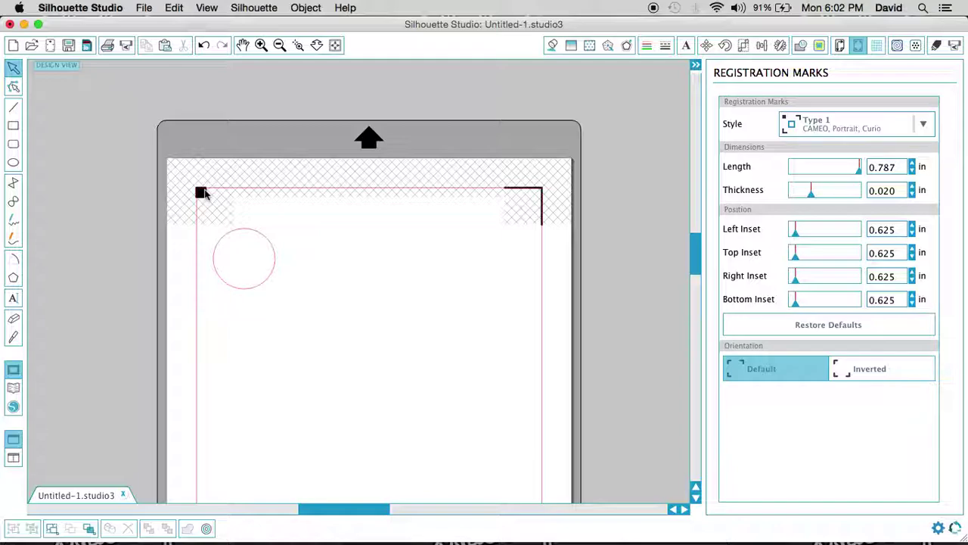
{"action": "left_click", "coordinate": [251, 232]}
Delete the test circle and fit the whole Portrait mat in the window
{"action": "key", "text": "Delete"}
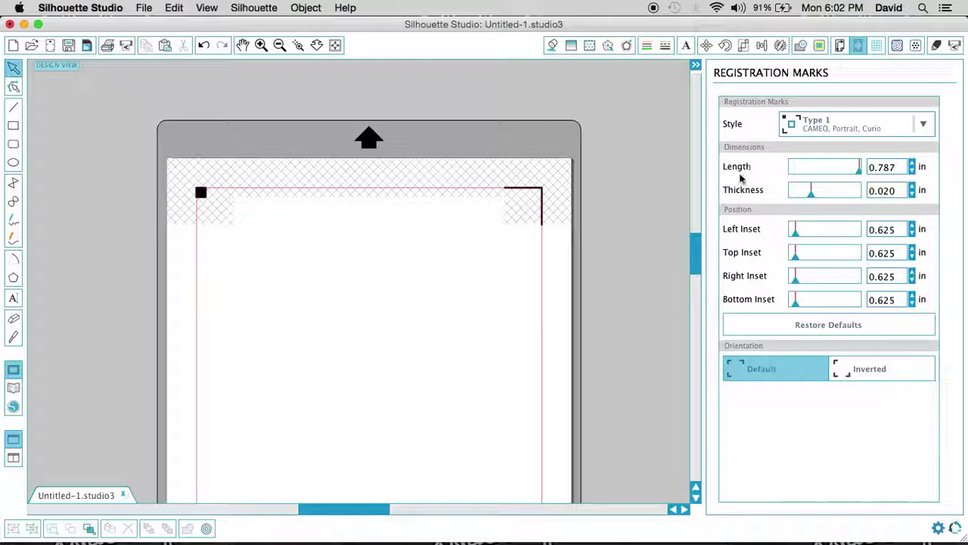
{"action": "left_click", "coordinate": [336, 46]}
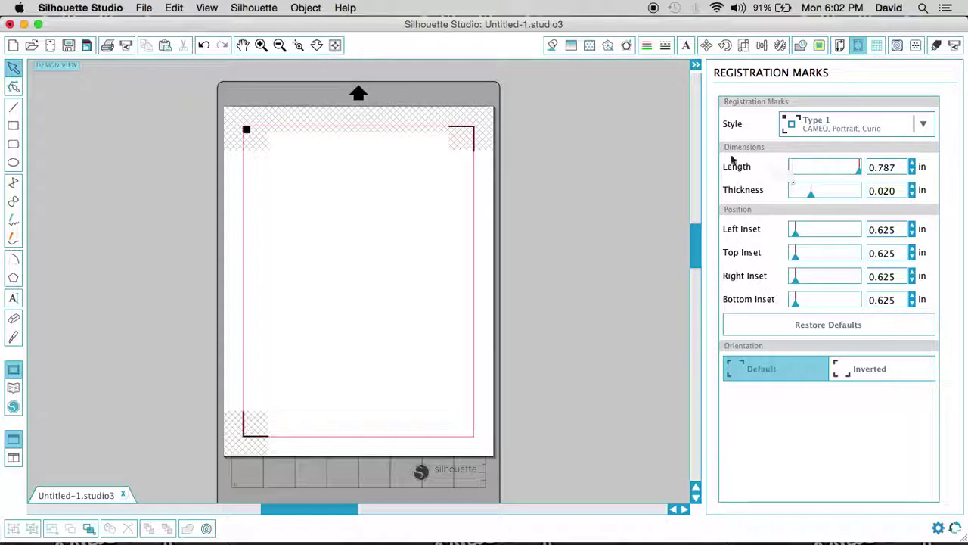
{"action": "left_click_drag", "start_coordinate": [859, 170], "coordinate": [820, 176]}
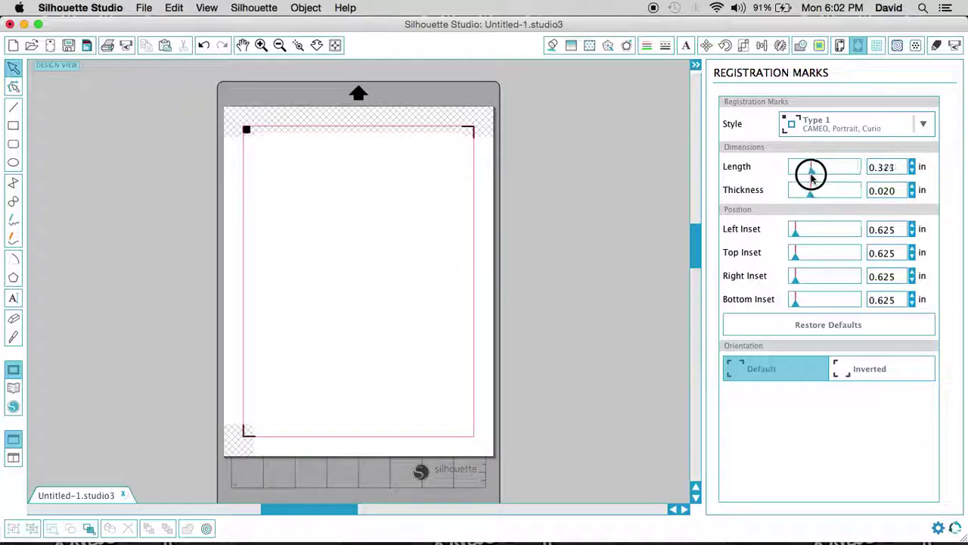
{"action": "left_click_drag", "start_coordinate": [811, 174], "coordinate": [799, 173]}
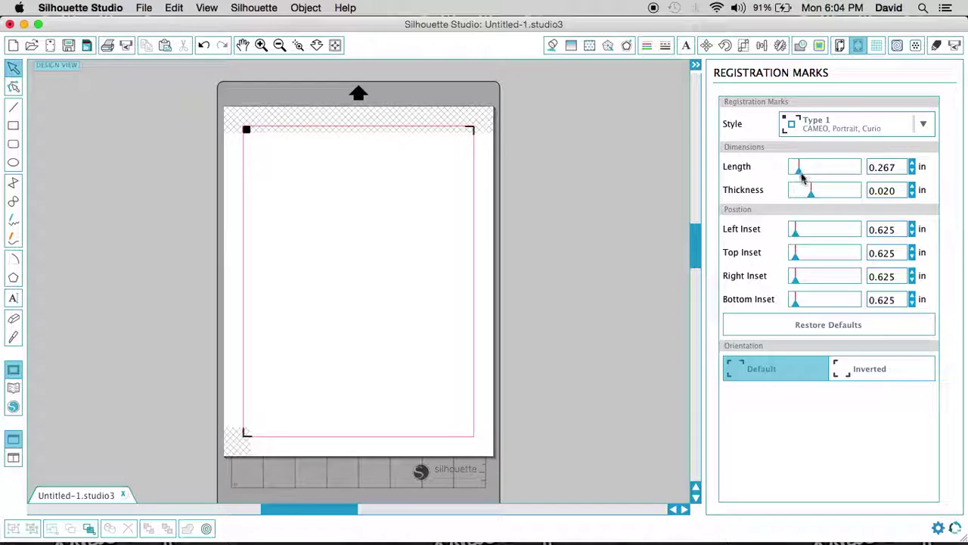
{"action": "left_click_drag", "start_coordinate": [802, 174], "coordinate": [870, 173]}
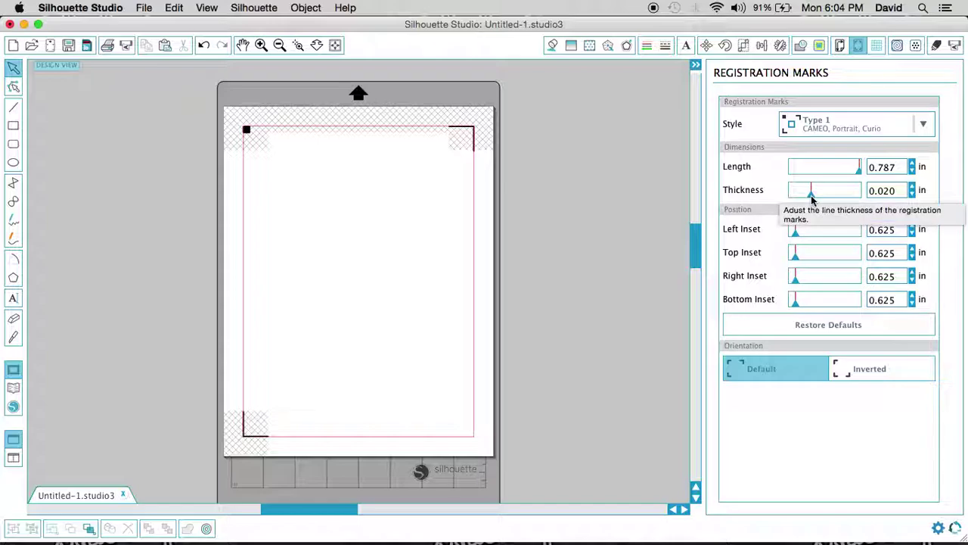
Raise the registration mark thickness from 0.020 in to 0.039 in
{"action": "left_click_drag", "start_coordinate": [812, 198], "coordinate": [868, 198]}
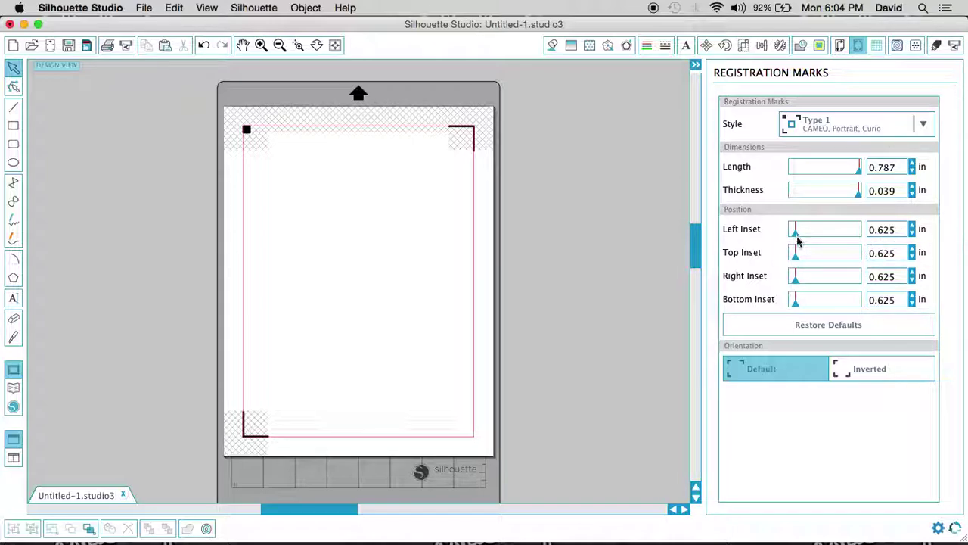
Bring the left, right, top and bottom mark insets to 0.394 in each
{"action": "mouse_move", "coordinate": [797, 236]}
{"action": "left_mouse_down"}
{"action": "mouse_move", "coordinate": [810, 237]}
{"action": "mouse_move", "coordinate": [792, 240]}
{"action": "left_mouse_up"}
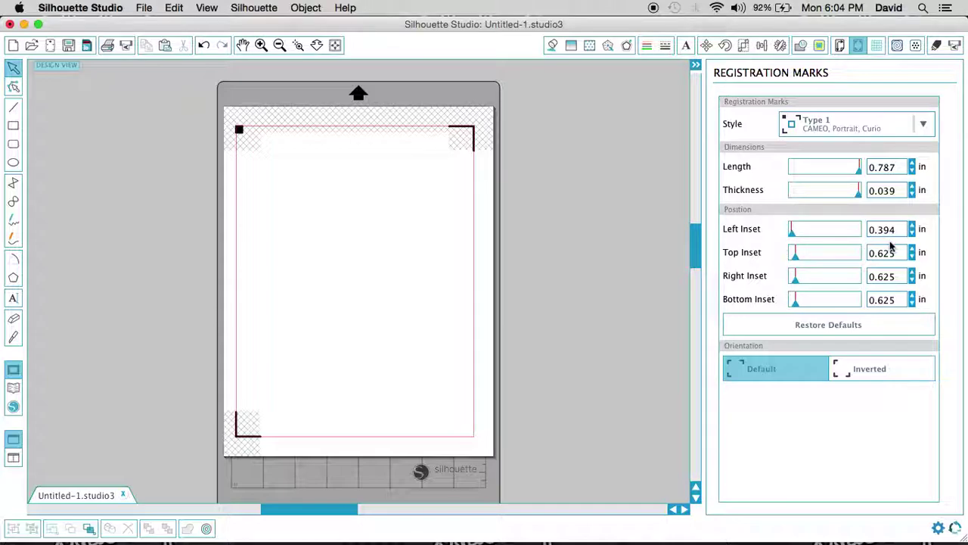
{"action": "left_click_drag", "start_coordinate": [792, 242], "coordinate": [838, 253]}
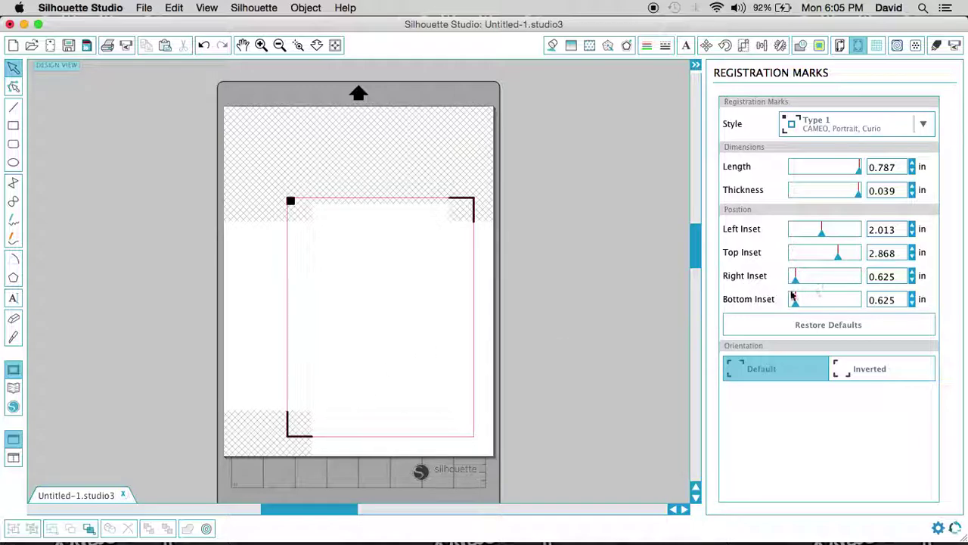
{"action": "left_click_drag", "start_coordinate": [795, 277], "coordinate": [828, 300]}
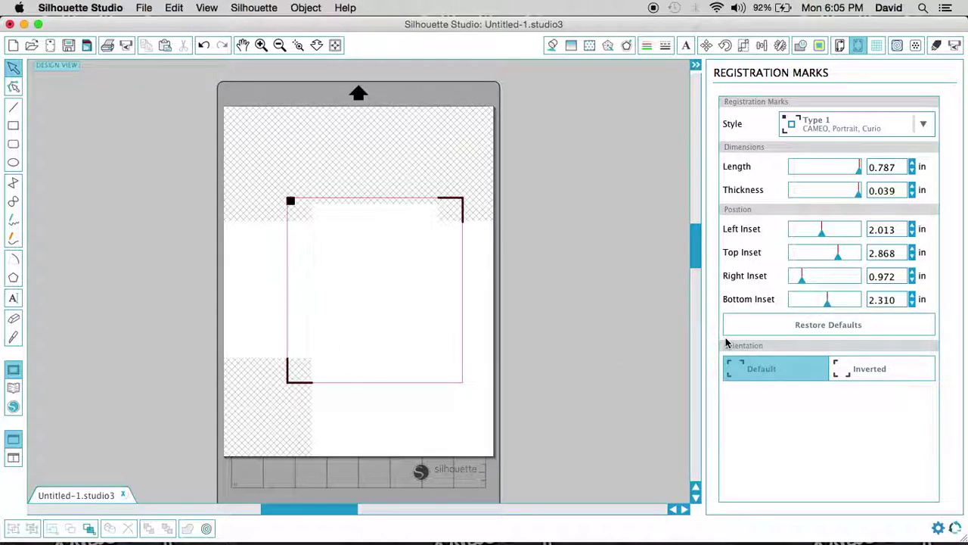
{"action": "left_click", "coordinate": [815, 237]}
{"action": "left_click_drag", "start_coordinate": [815, 237], "coordinate": [760, 241]}
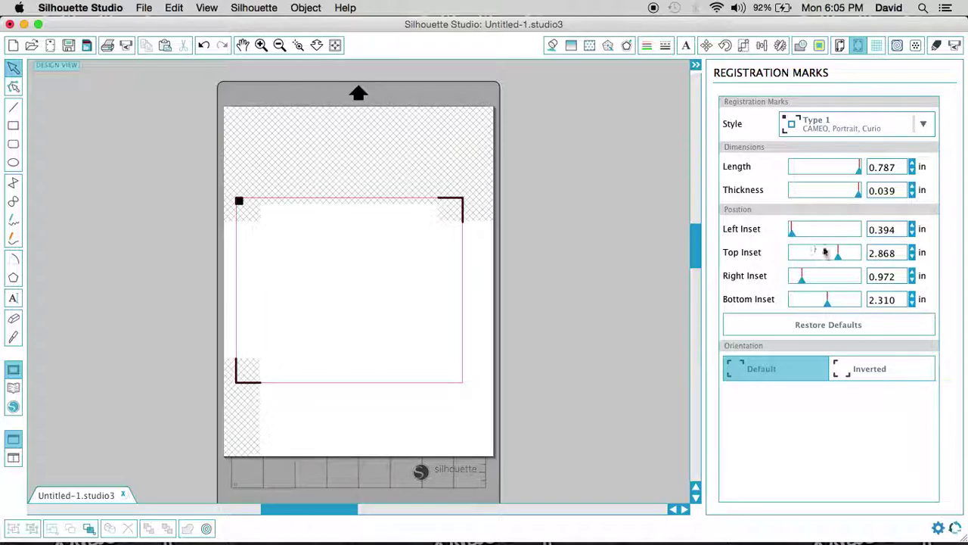
{"action": "left_click_drag", "start_coordinate": [838, 253], "coordinate": [779, 281]}
{"action": "left_click_drag", "start_coordinate": [829, 309], "coordinate": [772, 301]}
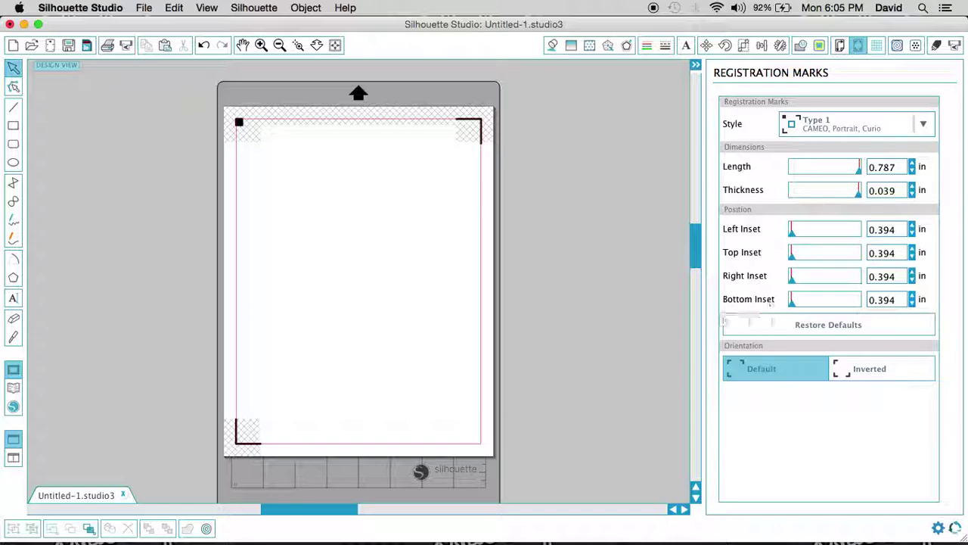
Restore default marks (0.020 in thickness, 0.625 in insets) and switch to Inverted orientation
{"action": "left_click", "coordinate": [838, 331]}
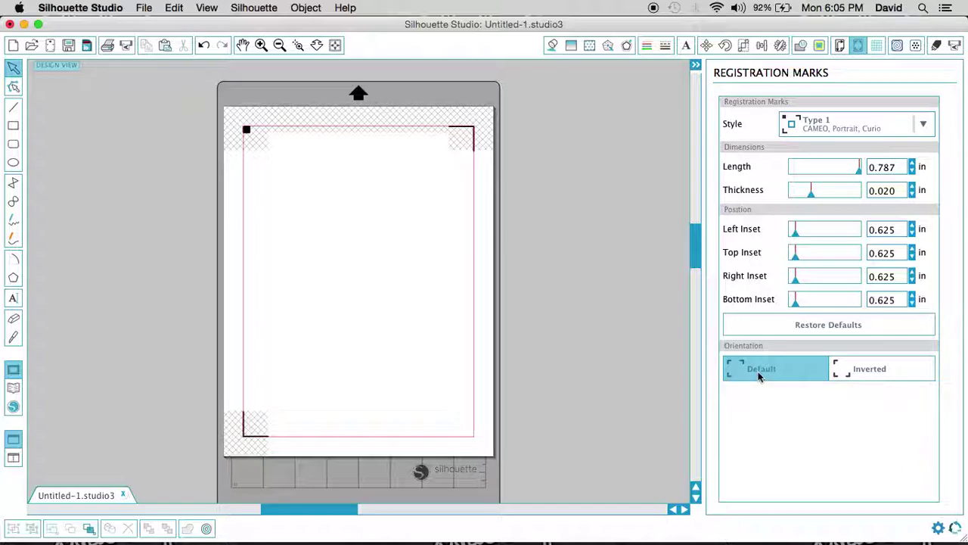
{"action": "left_click", "coordinate": [888, 378]}
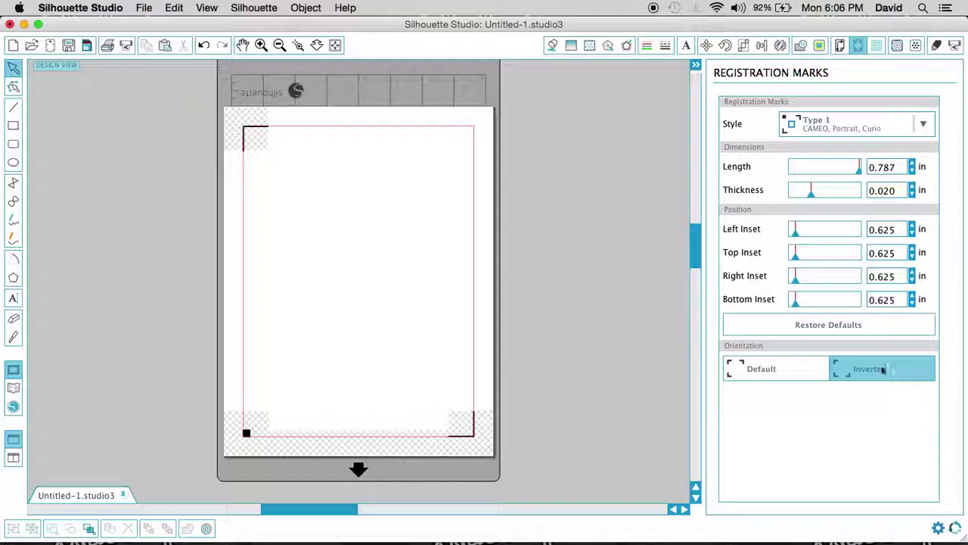
{"action": "left_click", "coordinate": [770, 371]}
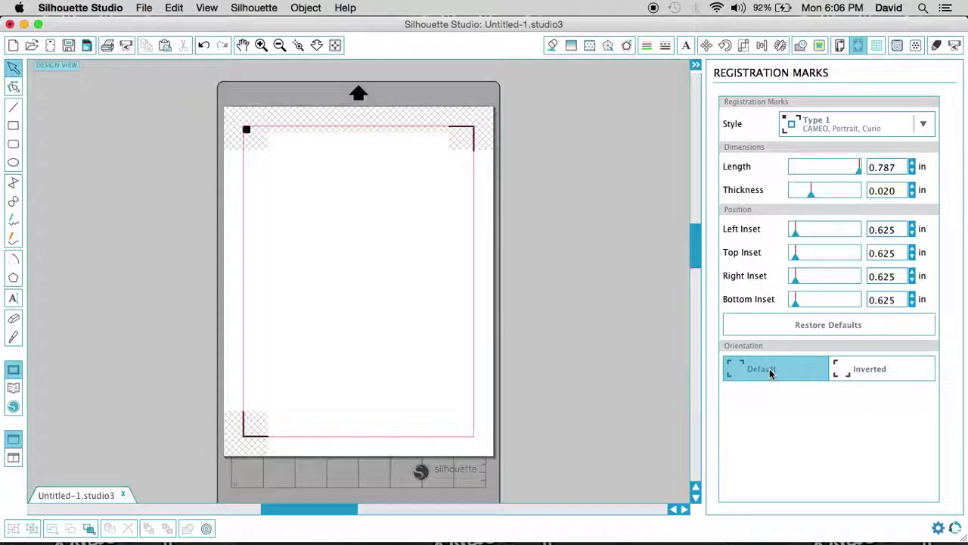